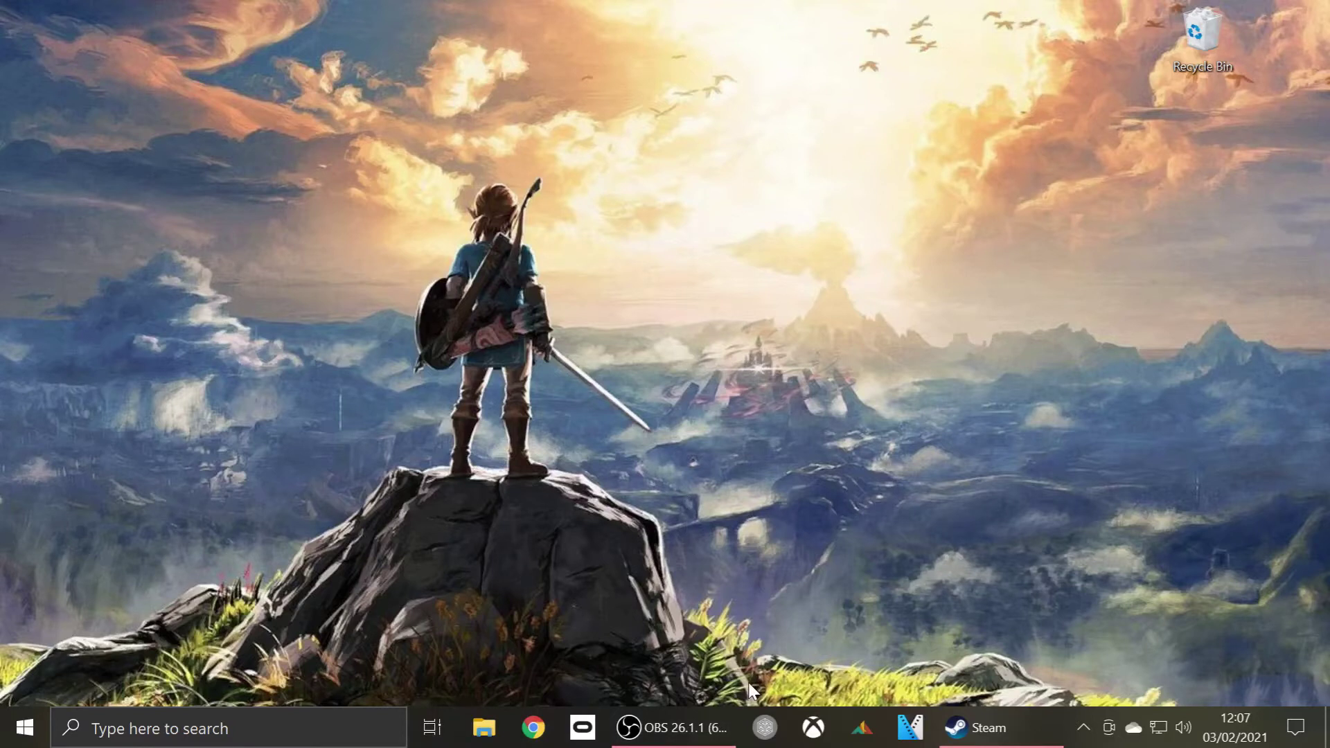
Step: Bring up SideQuest, move its window to the top-left, and dismiss the orange update error bar
click(756, 742)
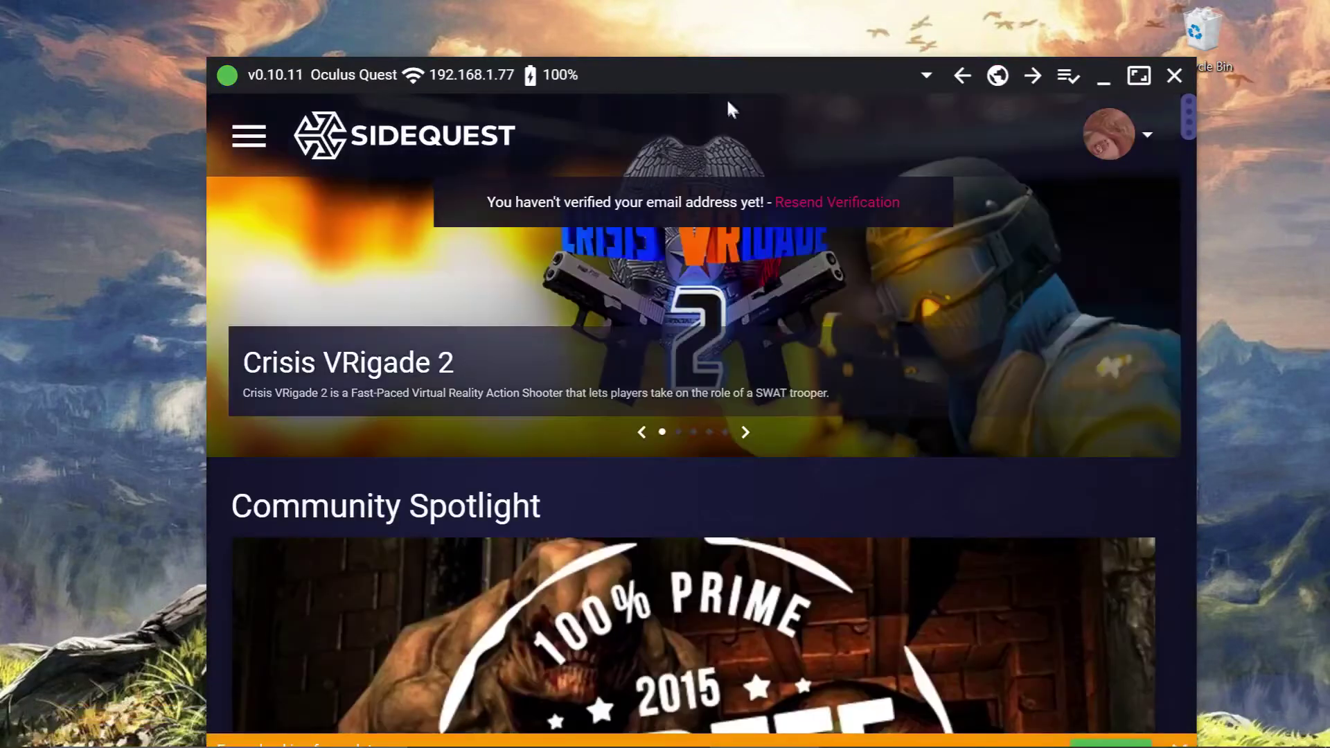
drag(719, 77, 546, 40)
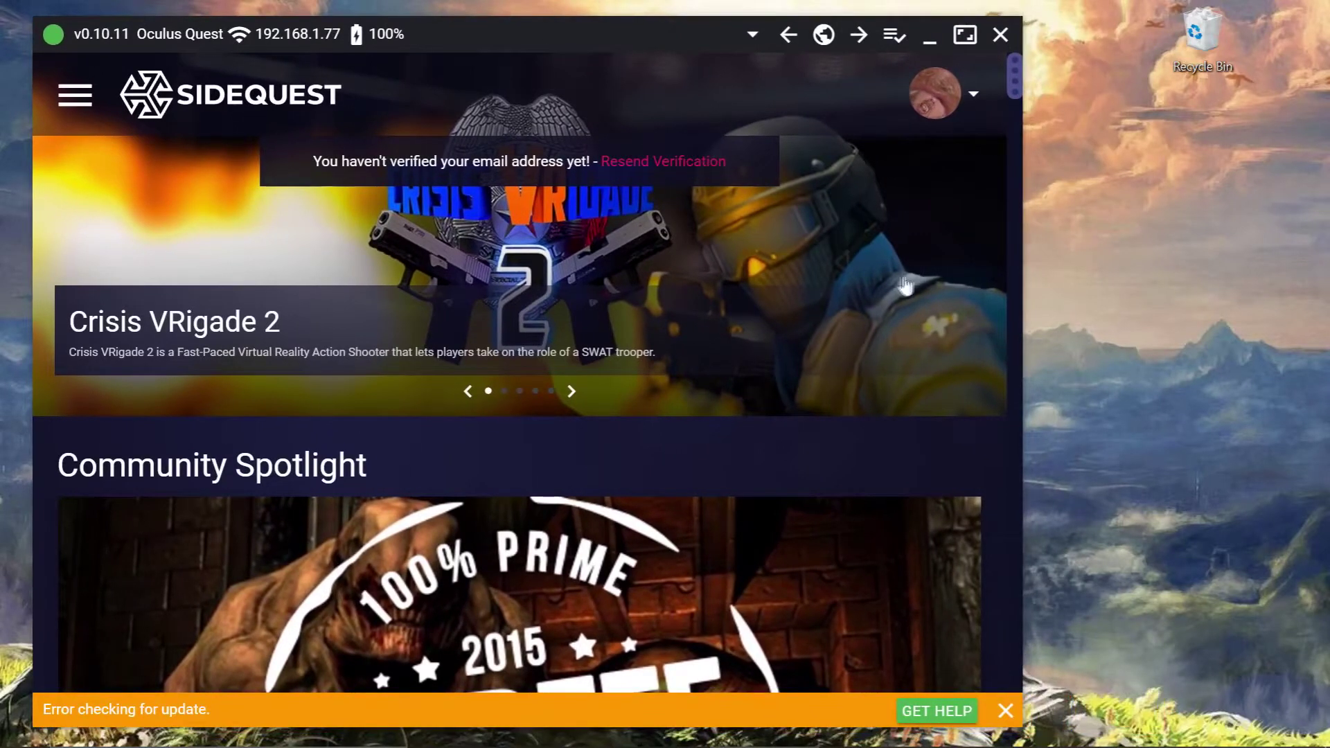
click(1006, 710)
mouse_move(1005, 745)
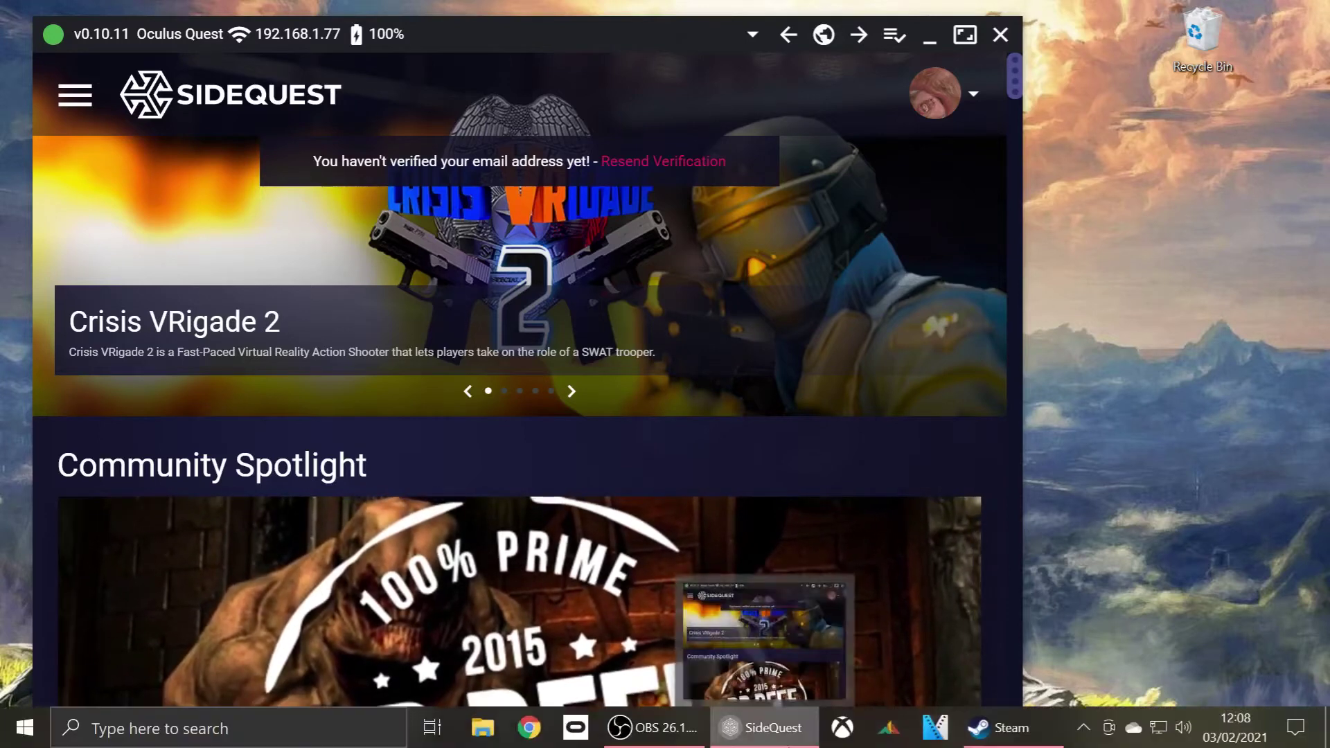
Step: In Steam's Library, browse the NON VR collection and view the DOOM 3 game page
click(1019, 637)
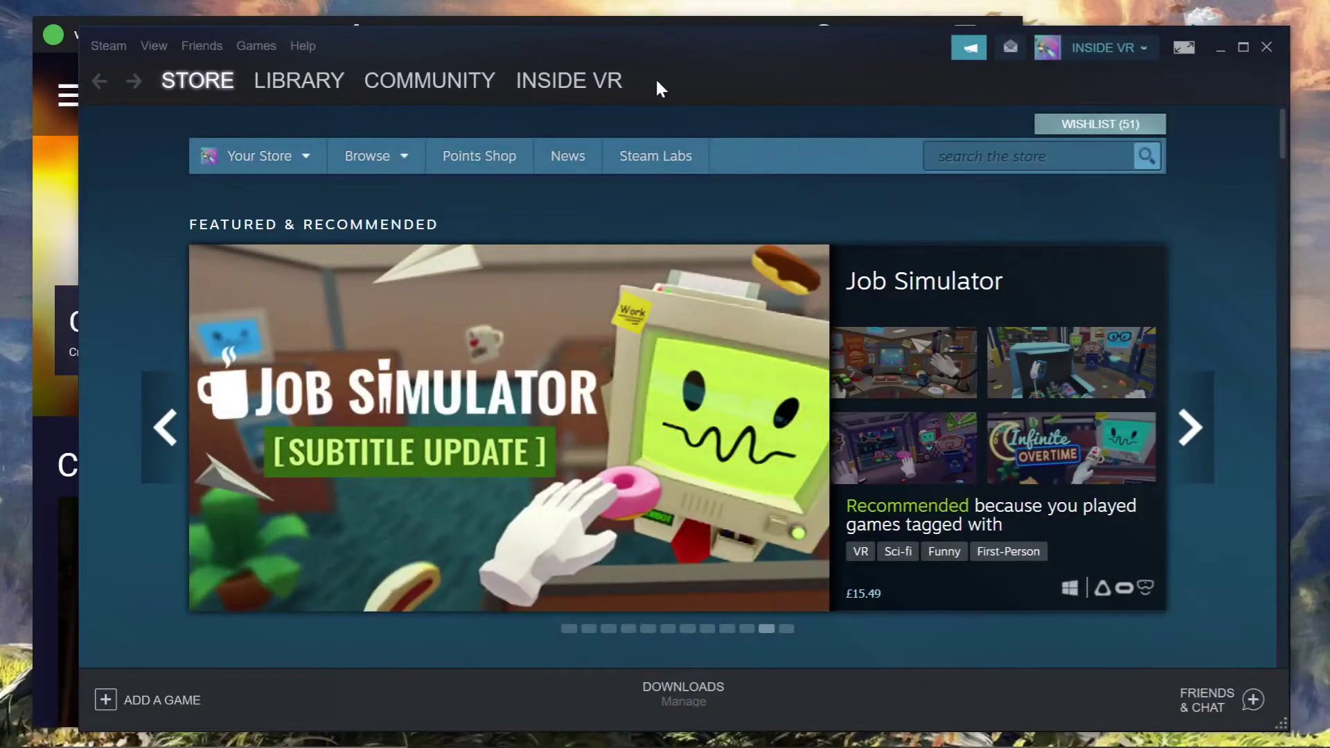
click(309, 84)
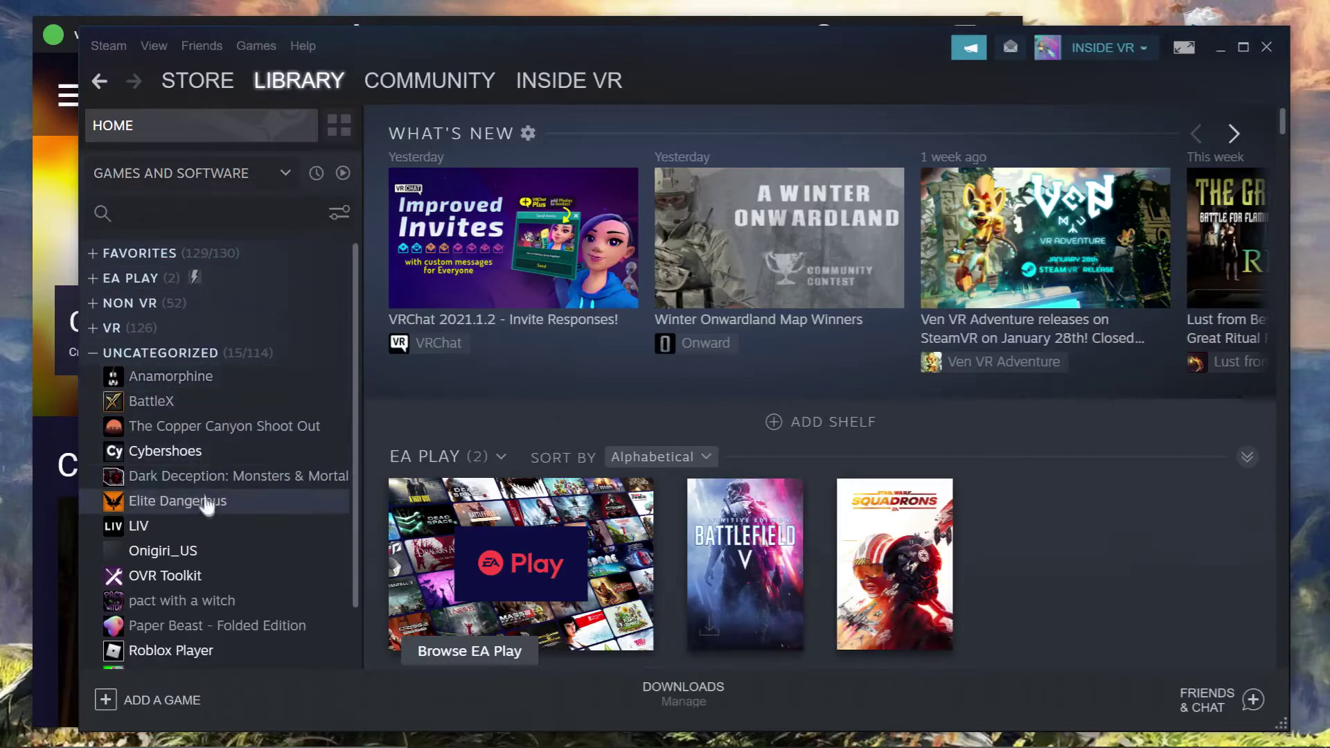
click(173, 309)
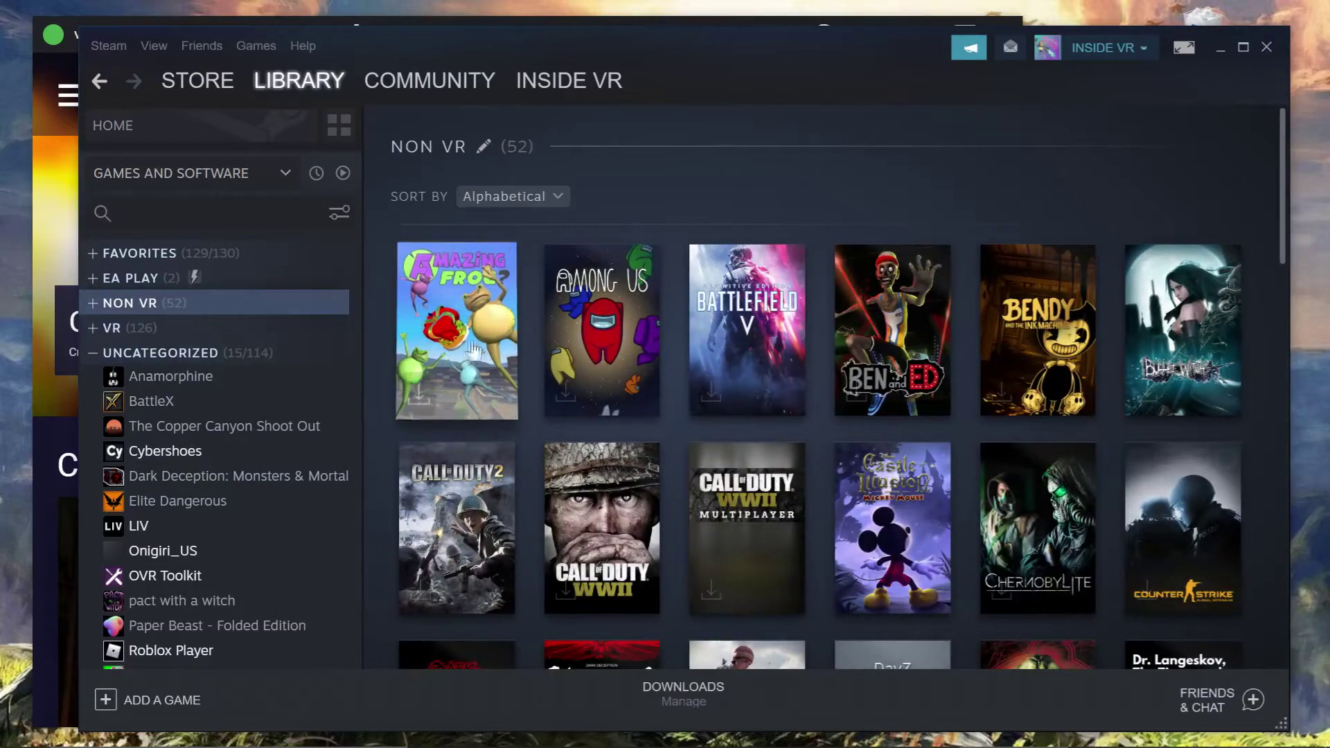
scroll(632, 419, down, 2)
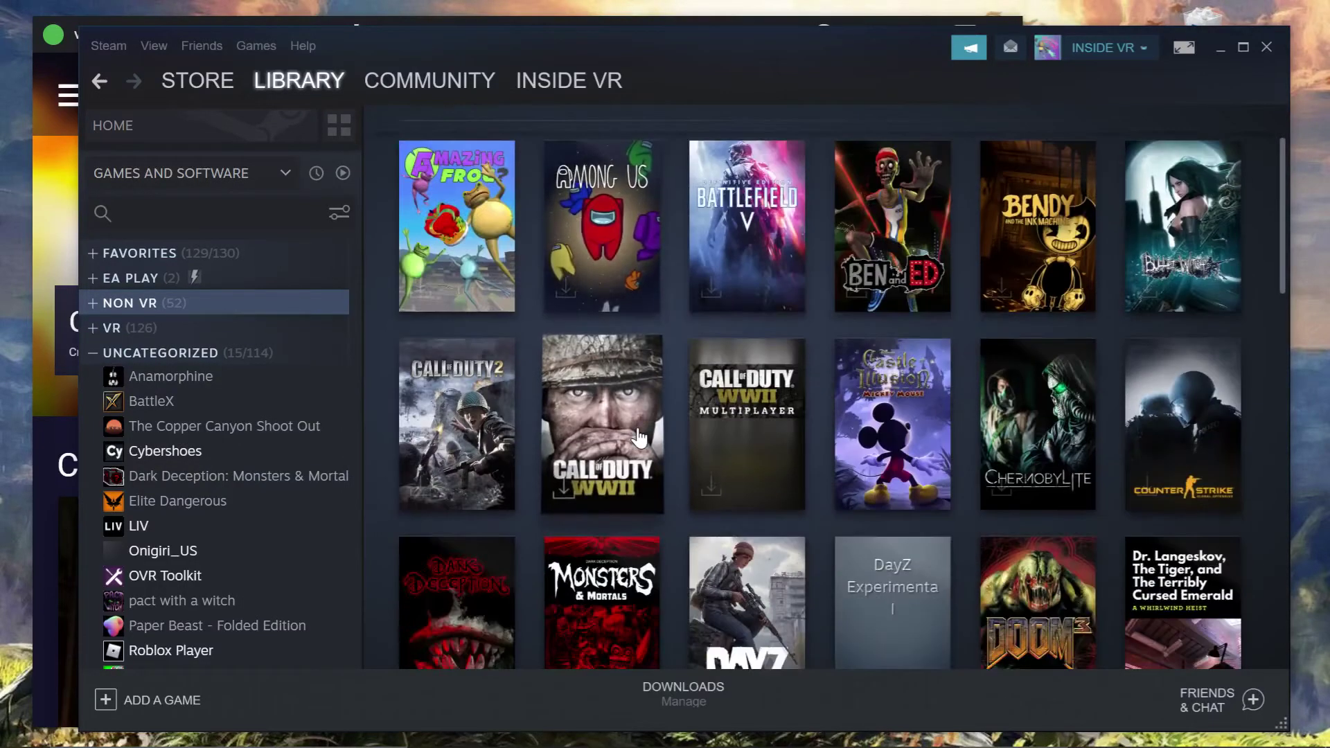
scroll(639, 437, down, 2)
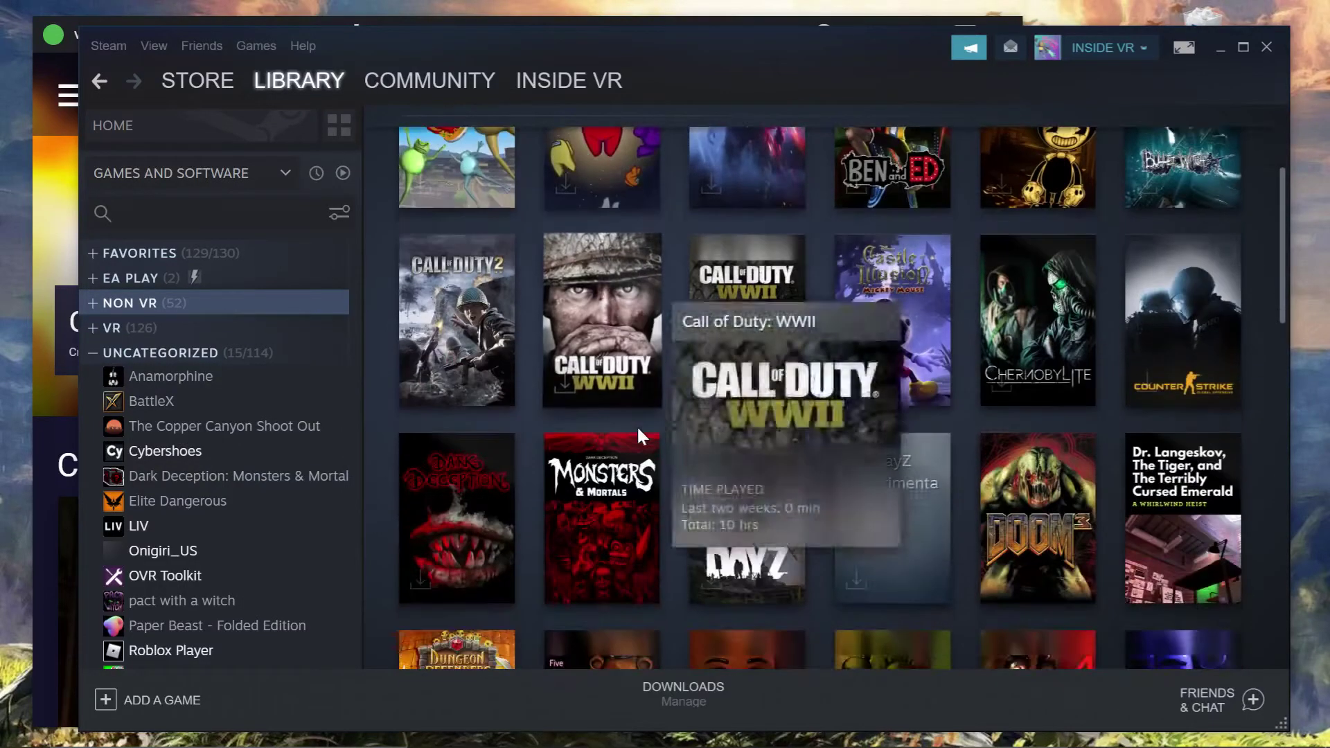
click(1048, 535)
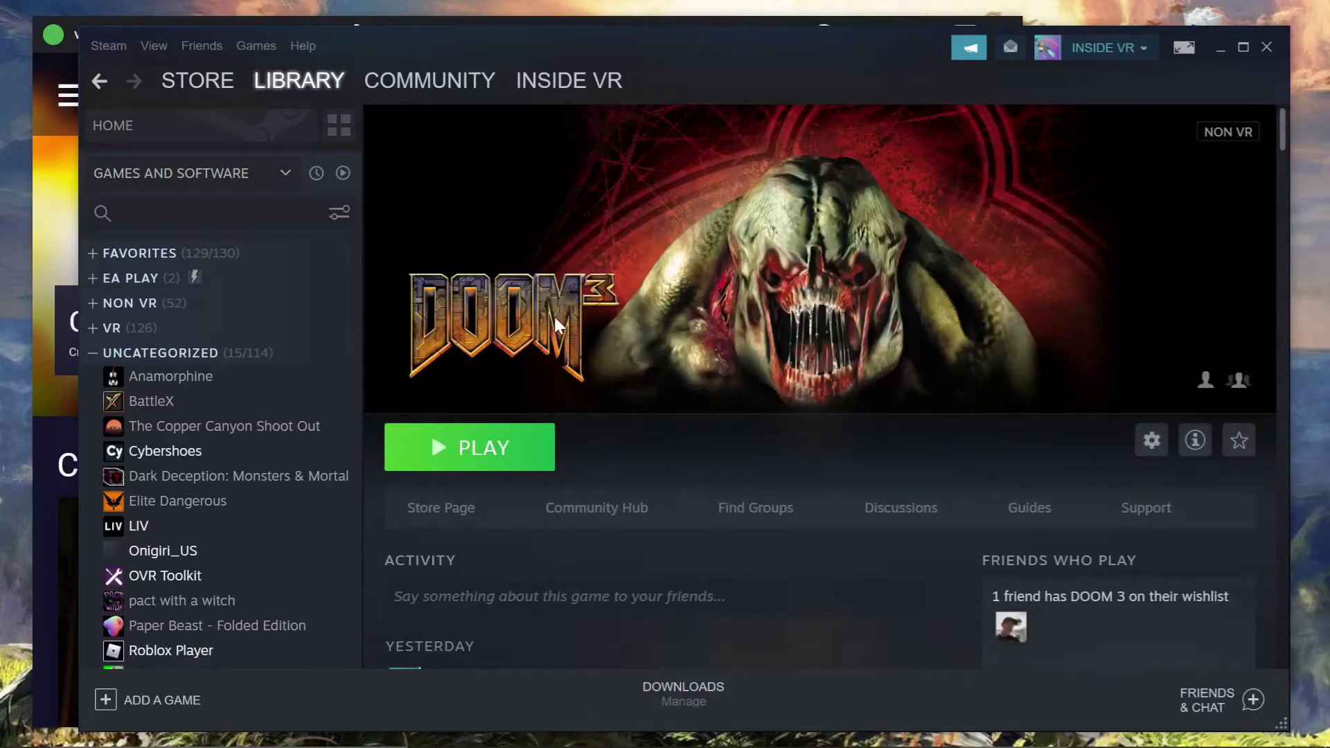
click(244, 311)
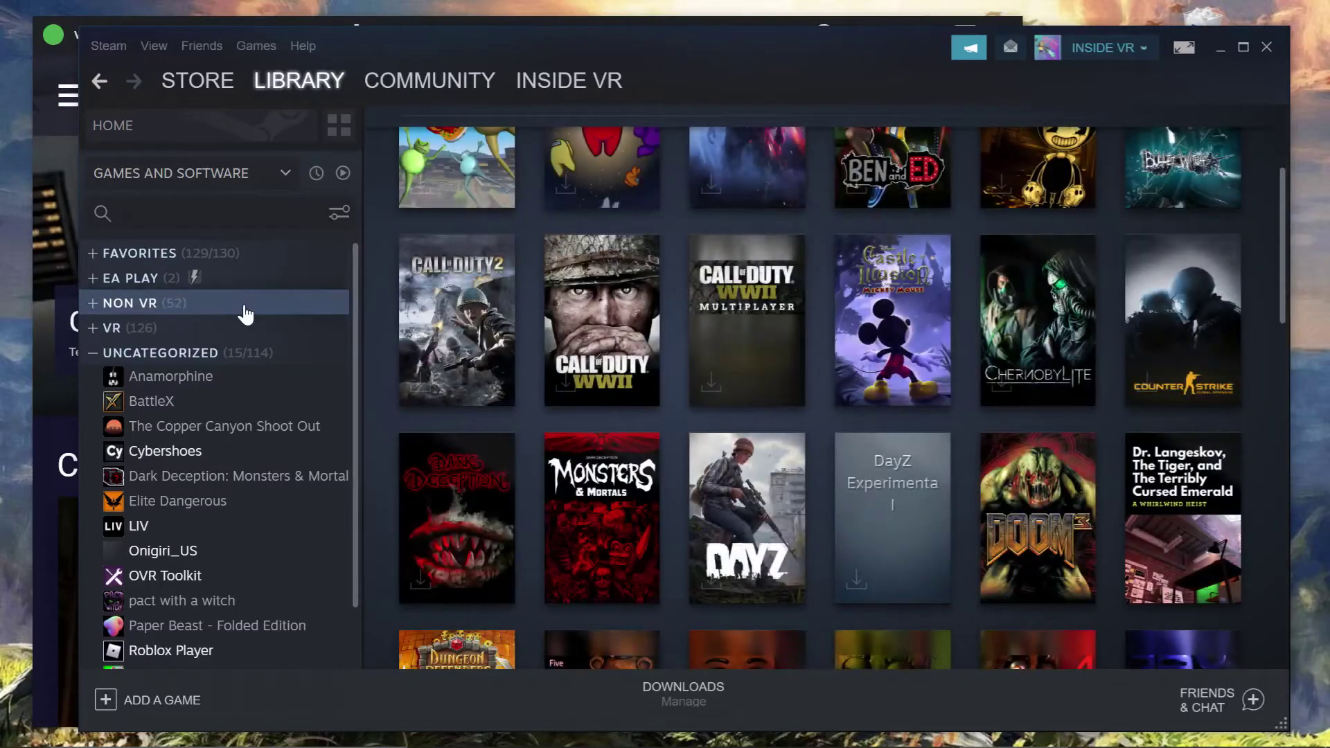
Step: Collapse UNCATEGORIZED, expand NON VR in the sidebar, and select DOOM 3 from the list
right_click(246, 354)
click(289, 401)
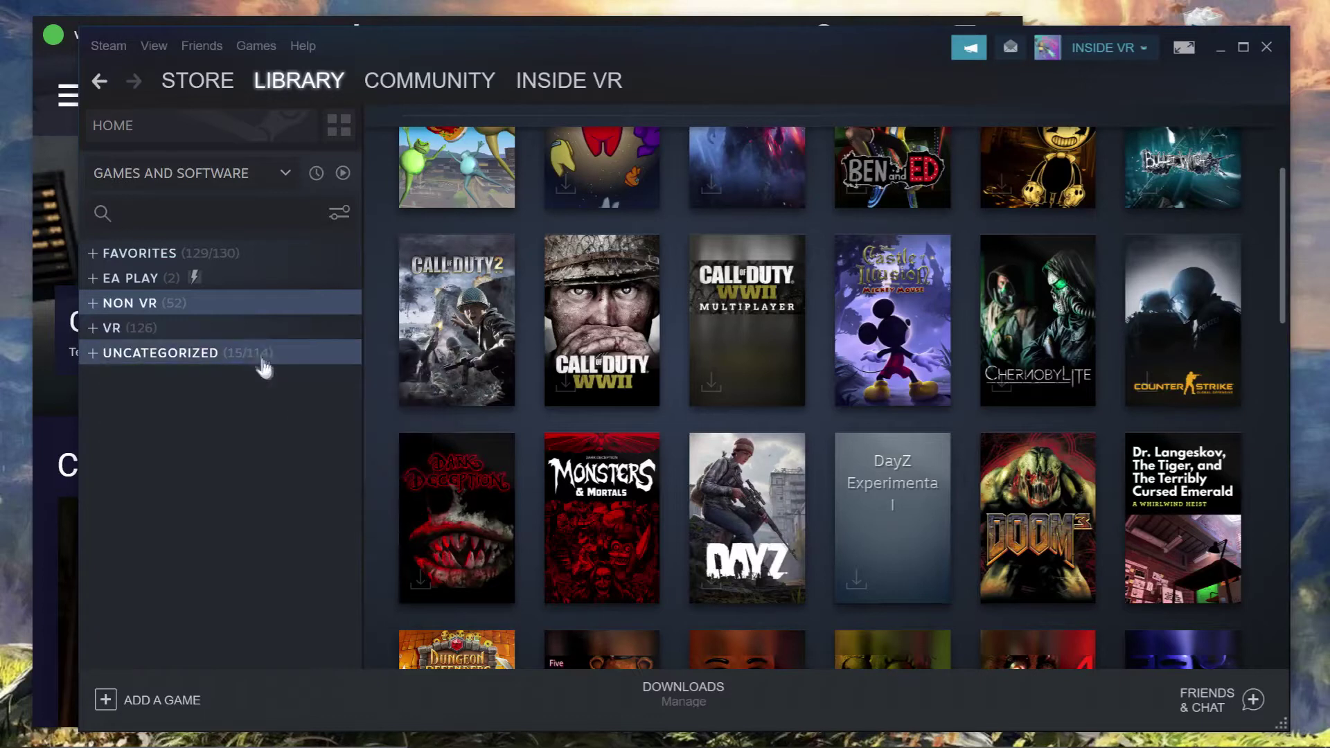
right_click(236, 302)
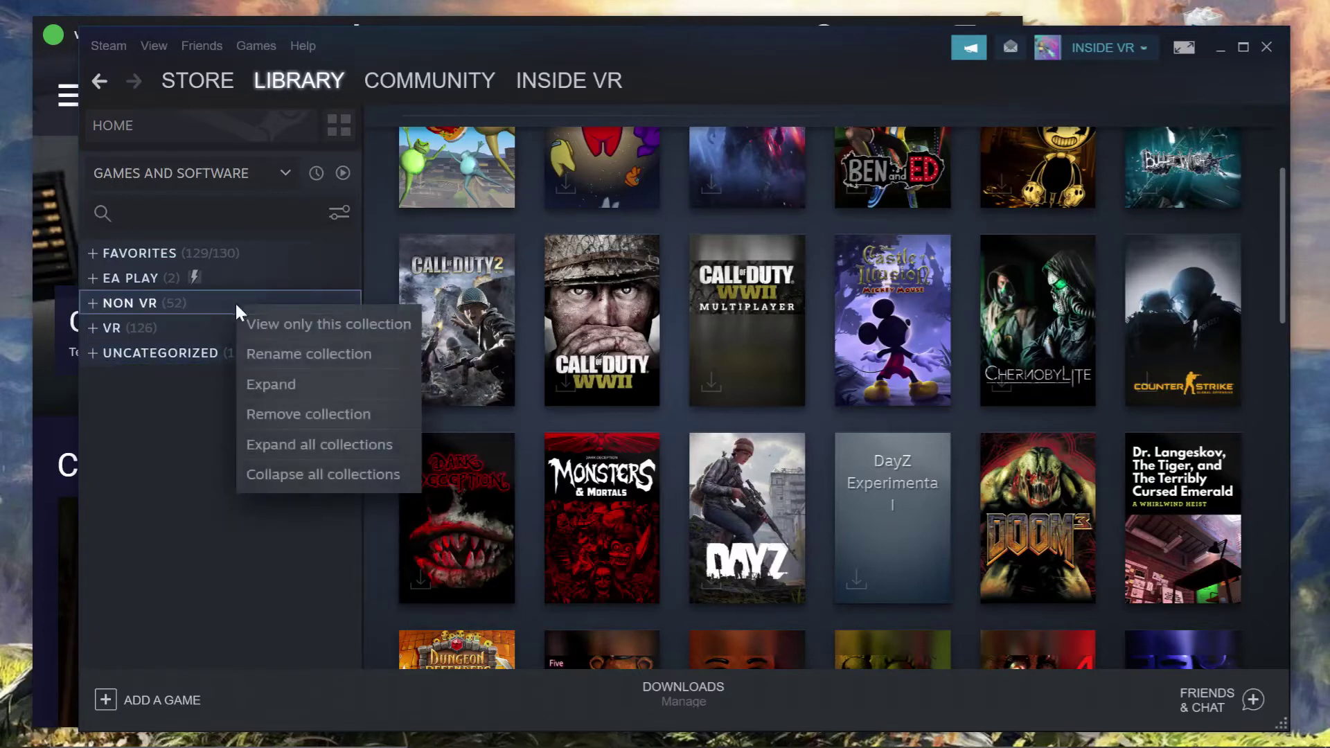
click(270, 380)
scroll(270, 384, down, 5)
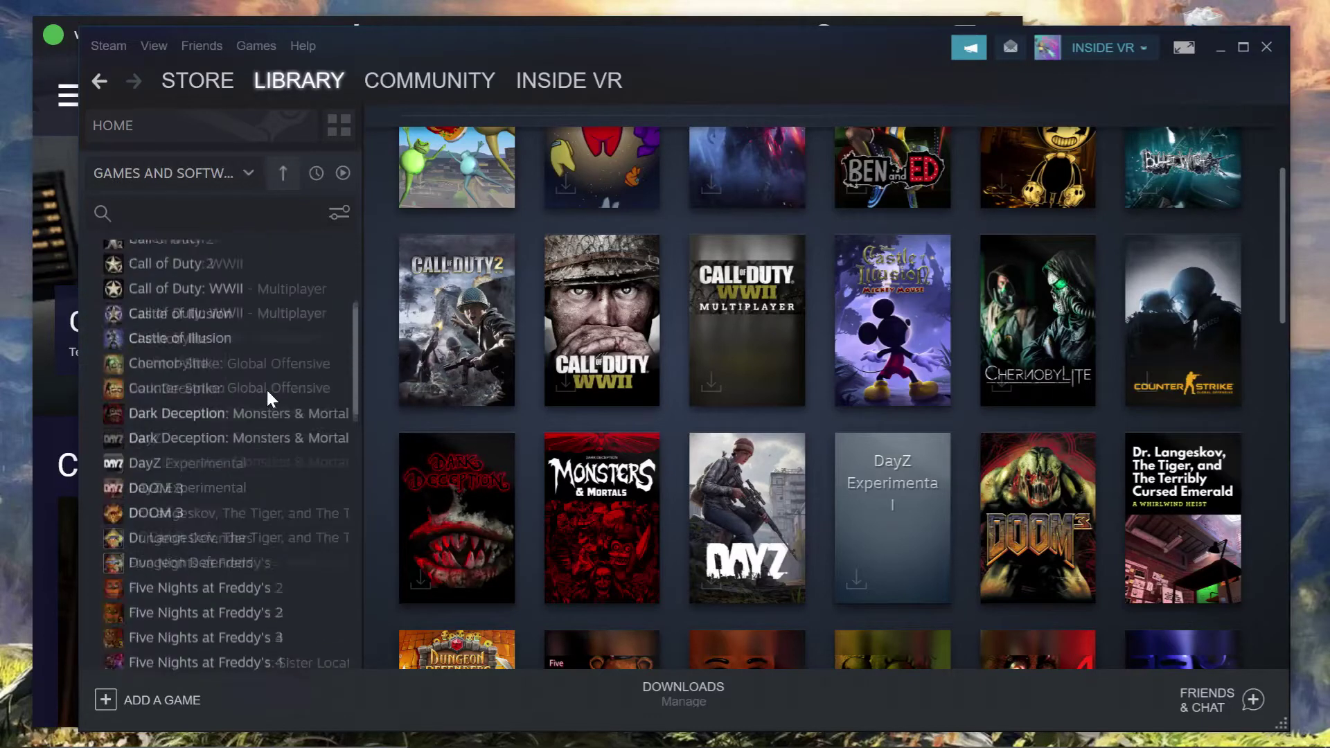
click(242, 421)
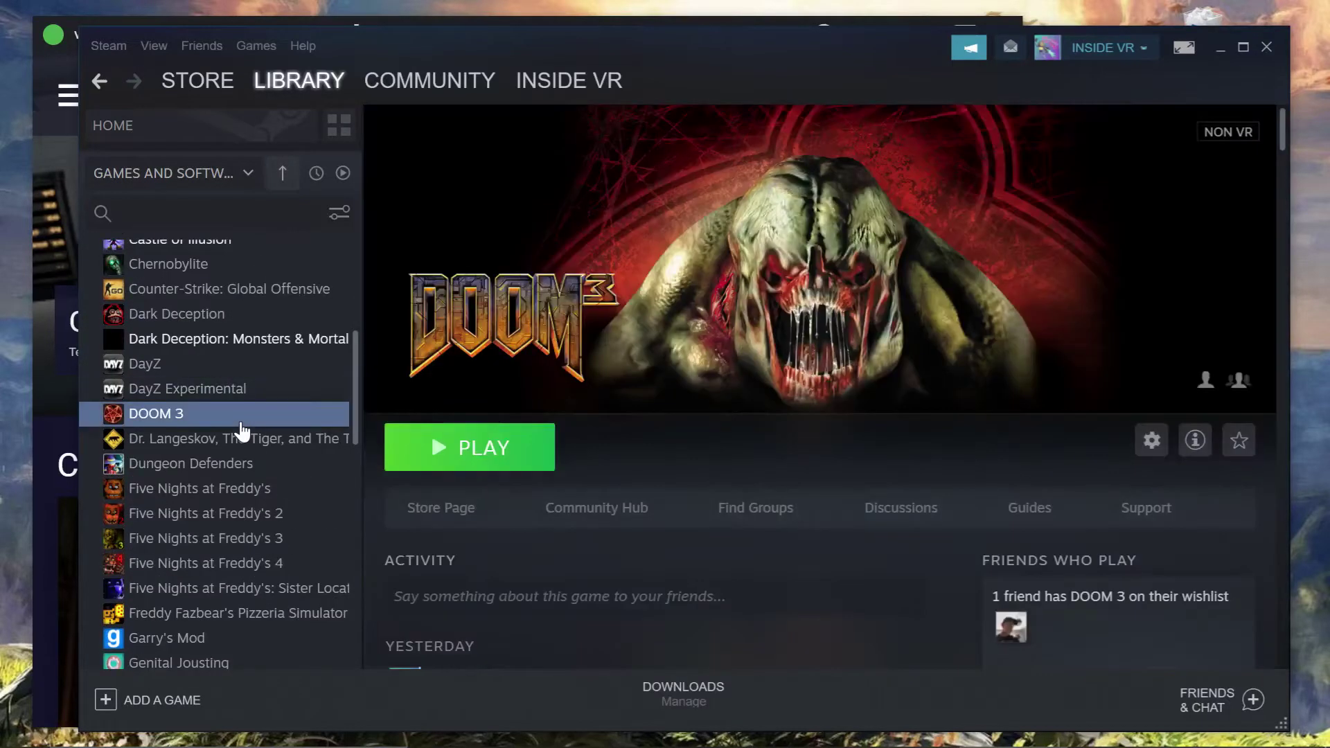
right_click(239, 423)
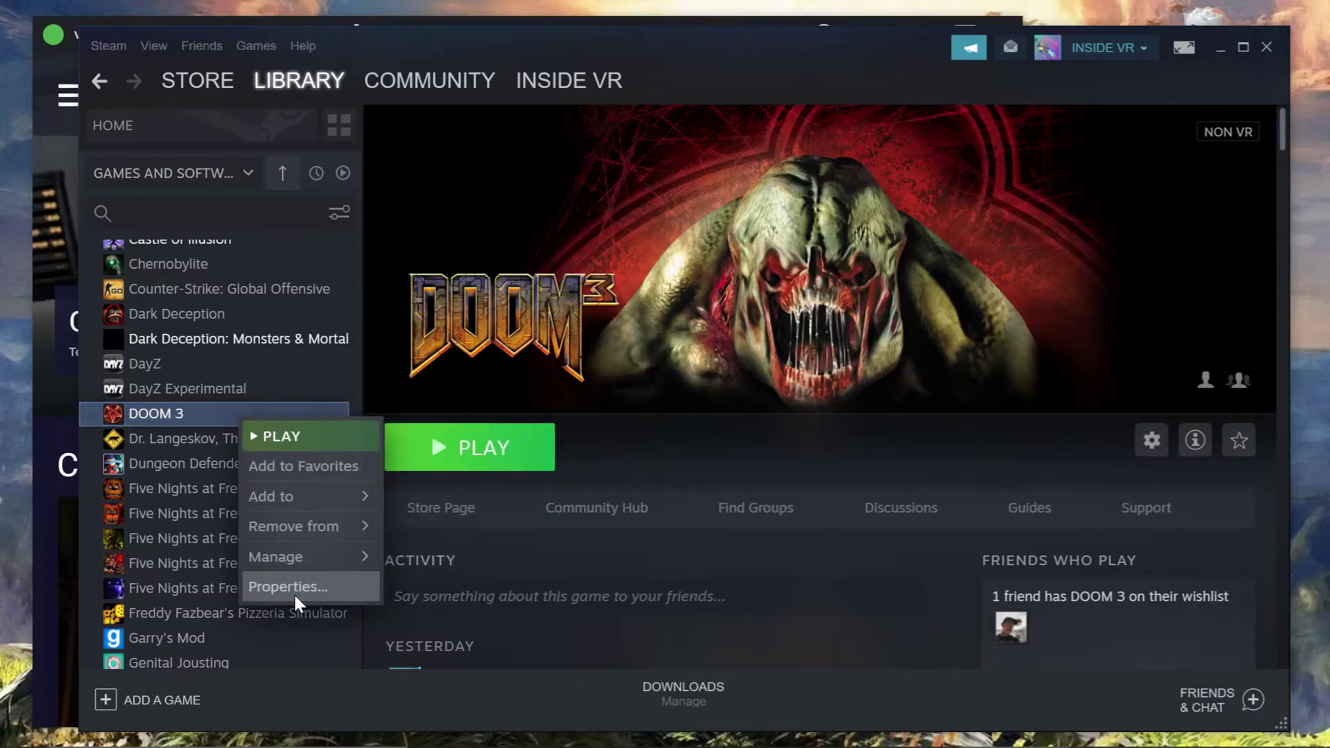
Step: Open DOOM 3's install folder (base, d3xp, Docs, pb) via Properties > Local Files > Browse
click(297, 600)
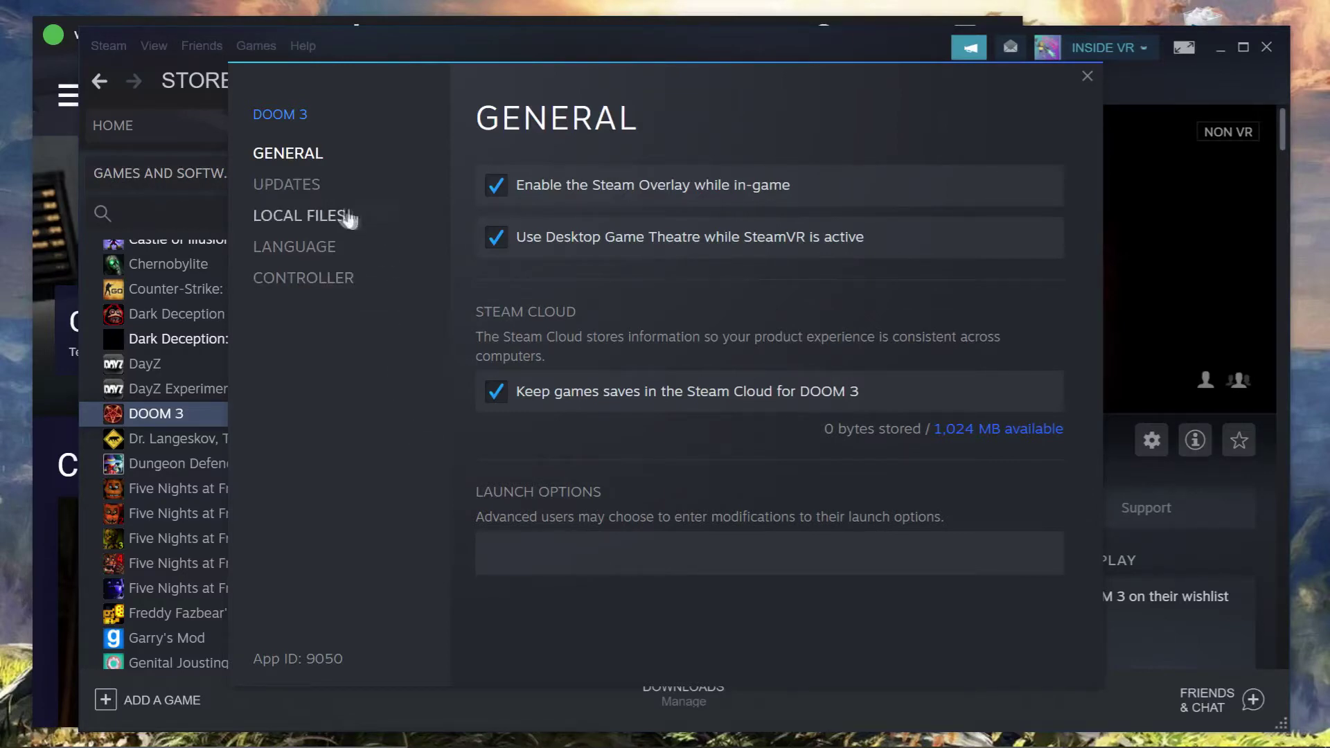
click(339, 217)
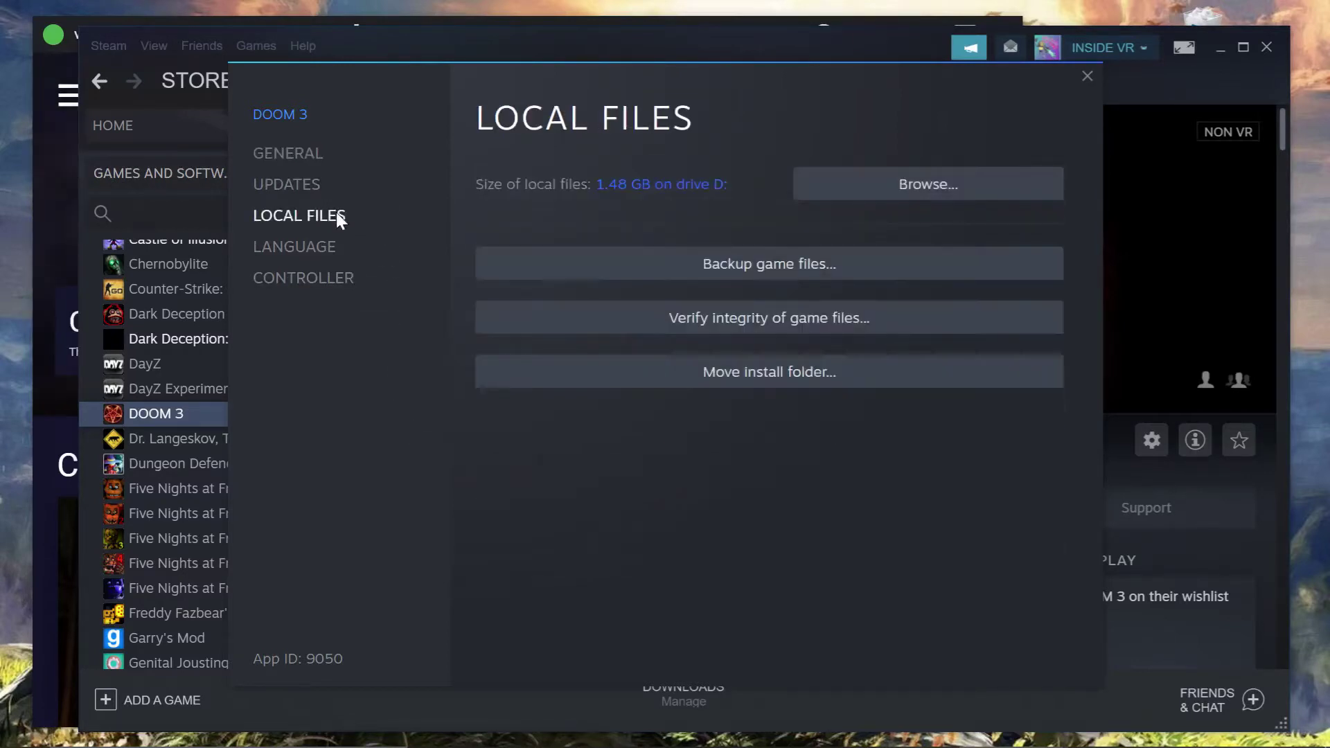
click(931, 199)
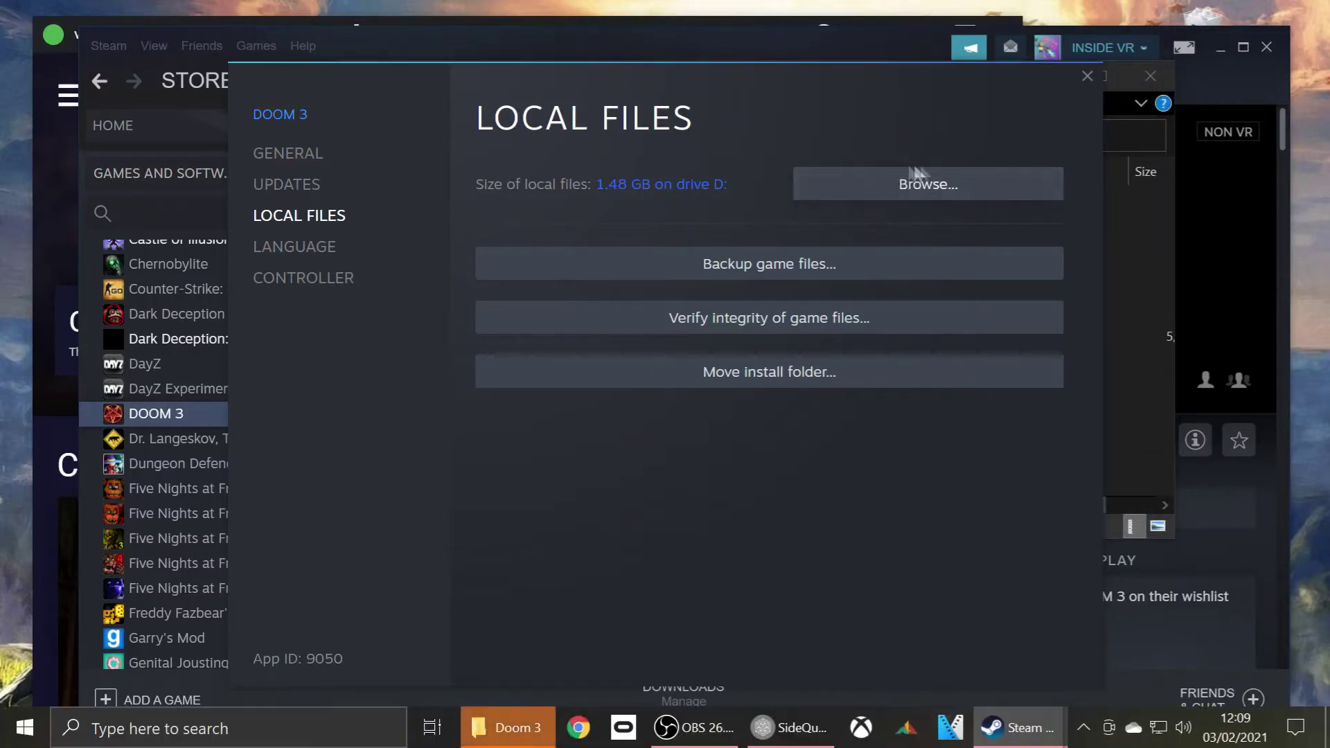
click(1143, 279)
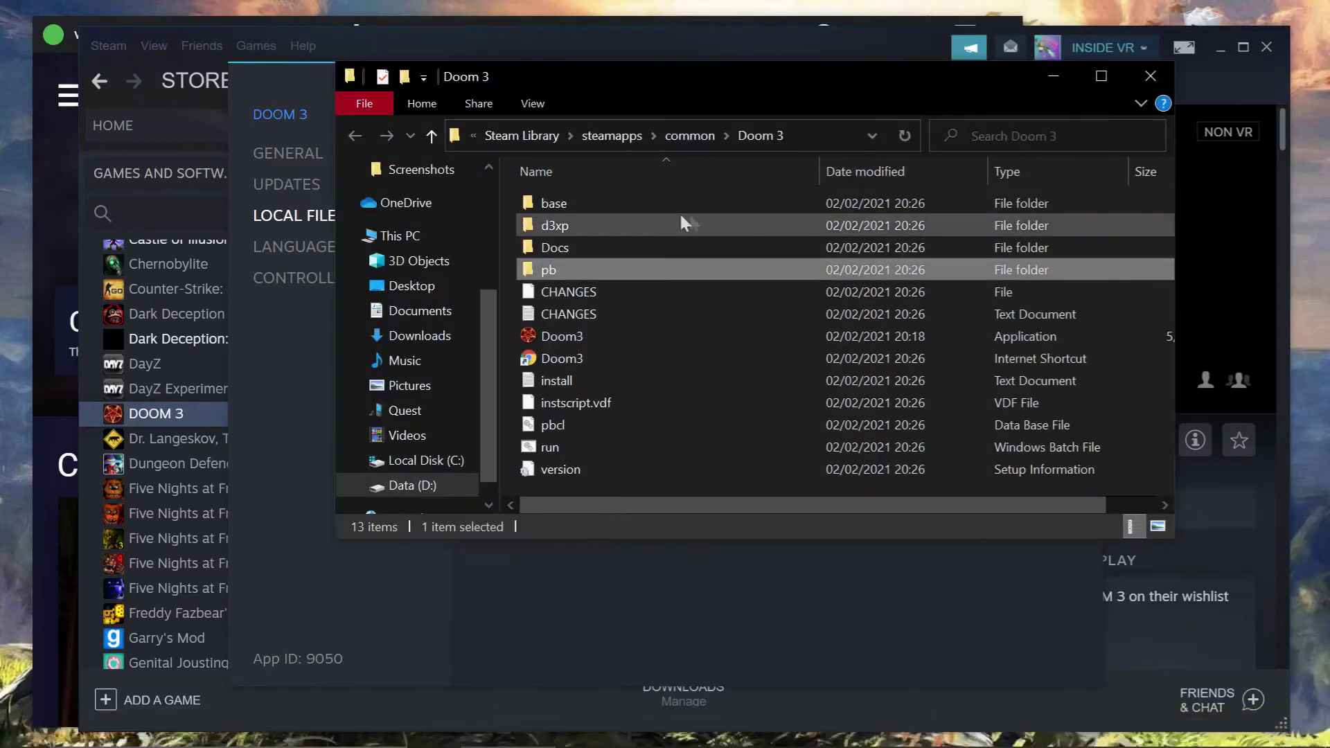
Step: Move the Doom 3 folder window left and select its base folder
drag(677, 80, 528, 81)
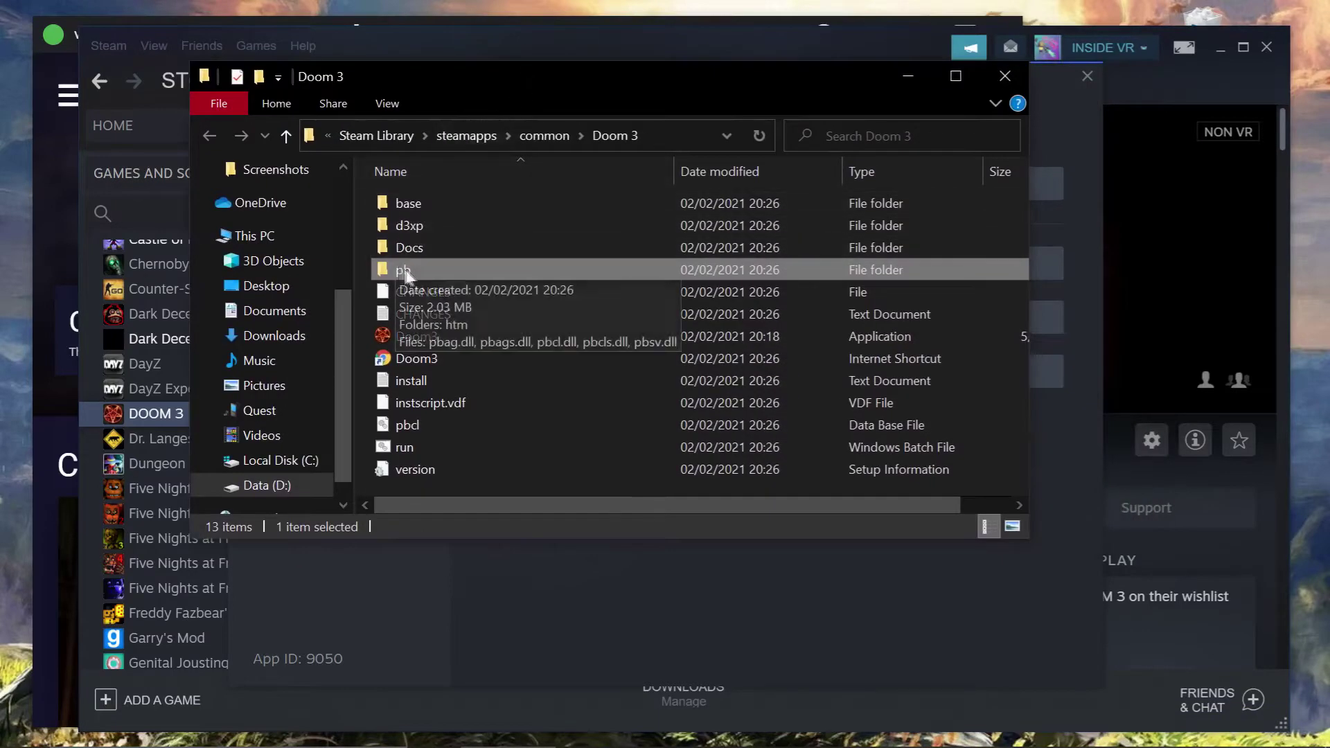
click(448, 198)
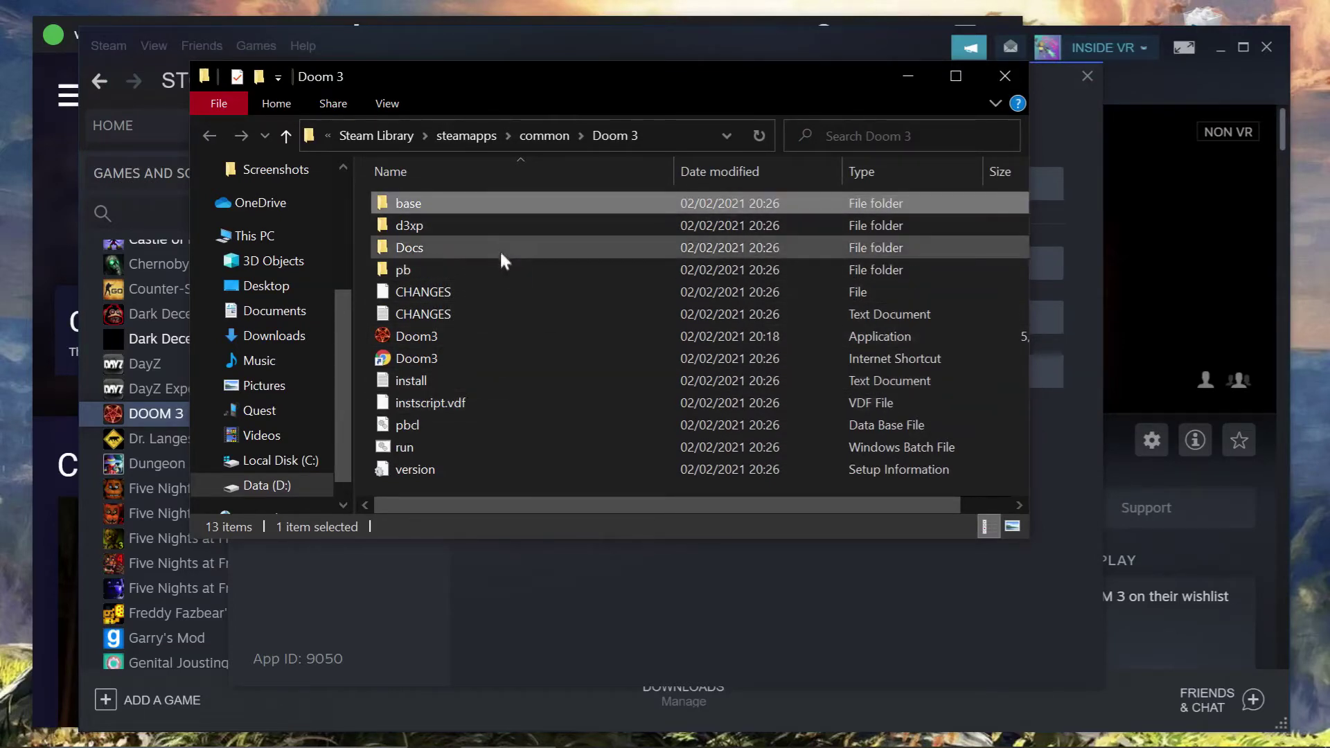
mouse_move(499, 212)
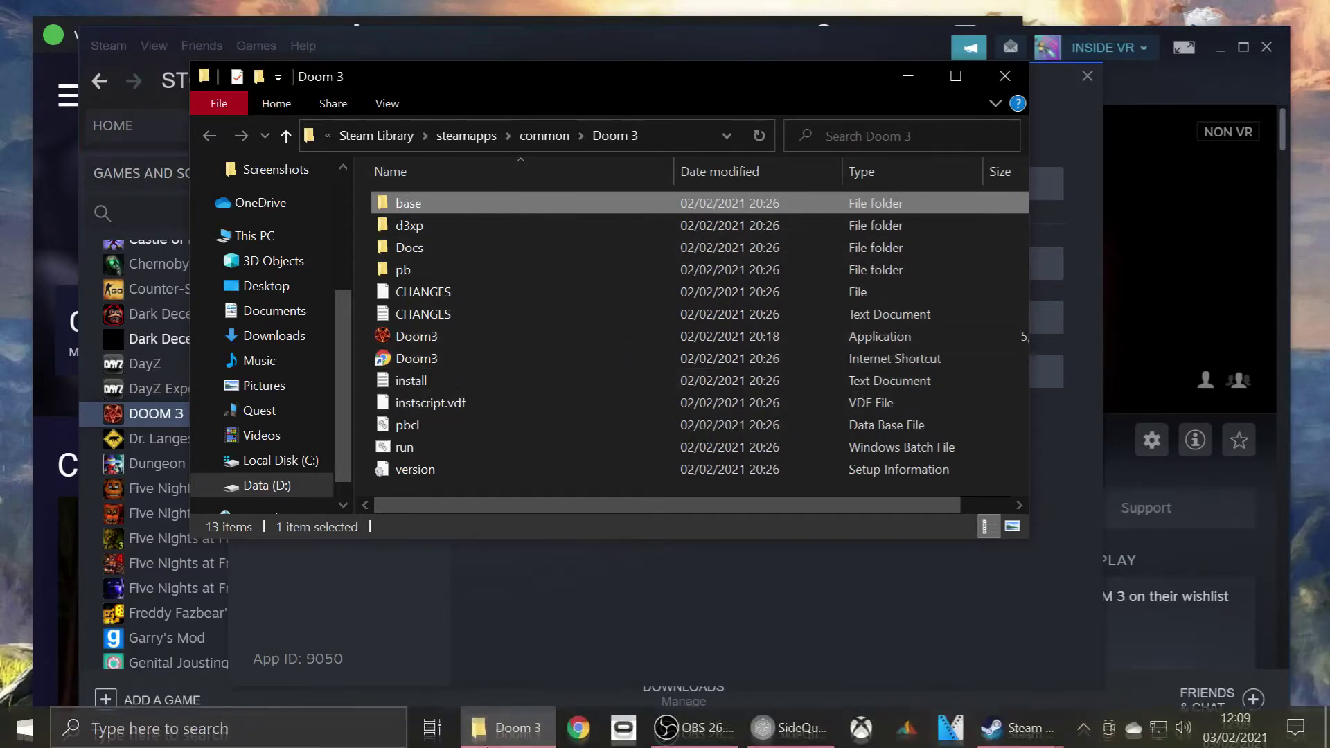
mouse_move(693, 727)
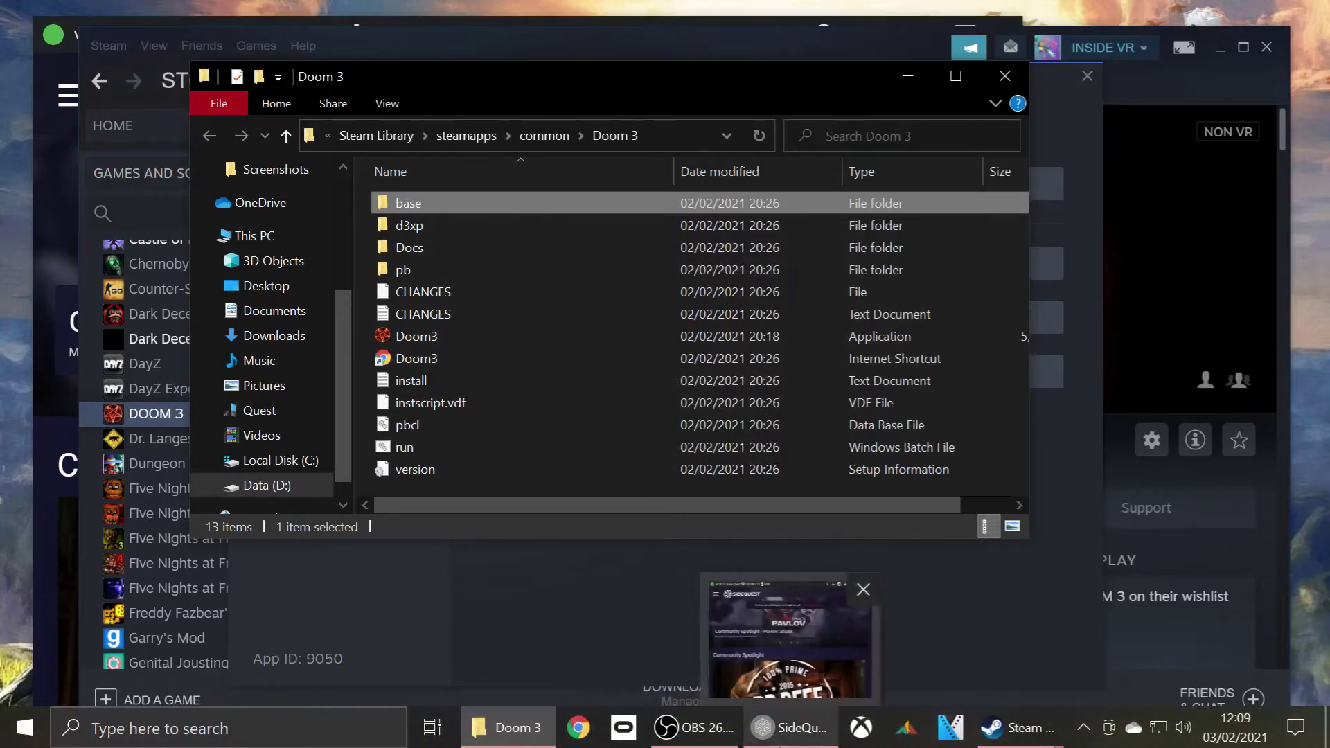
click(790, 728)
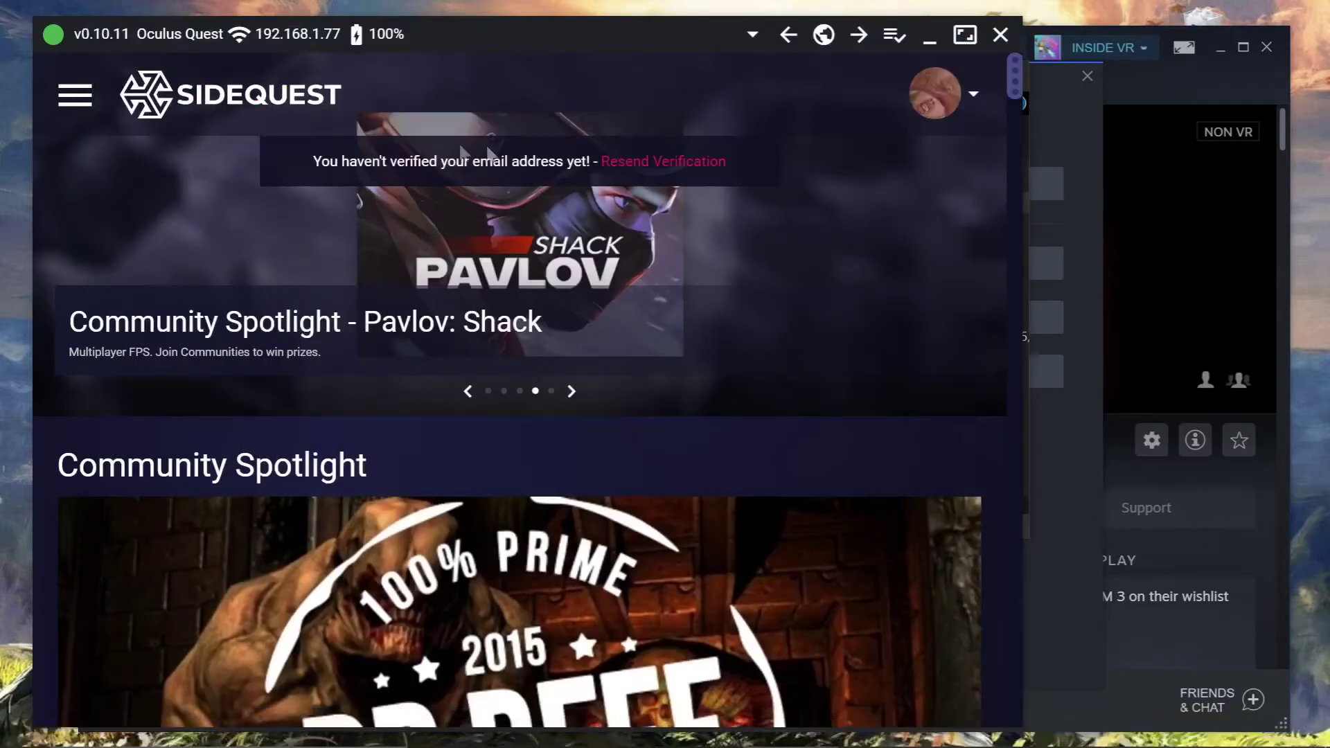
Step: Switch SideQuest to its File Explorer and scroll through the headset's sdcard folders
click(753, 36)
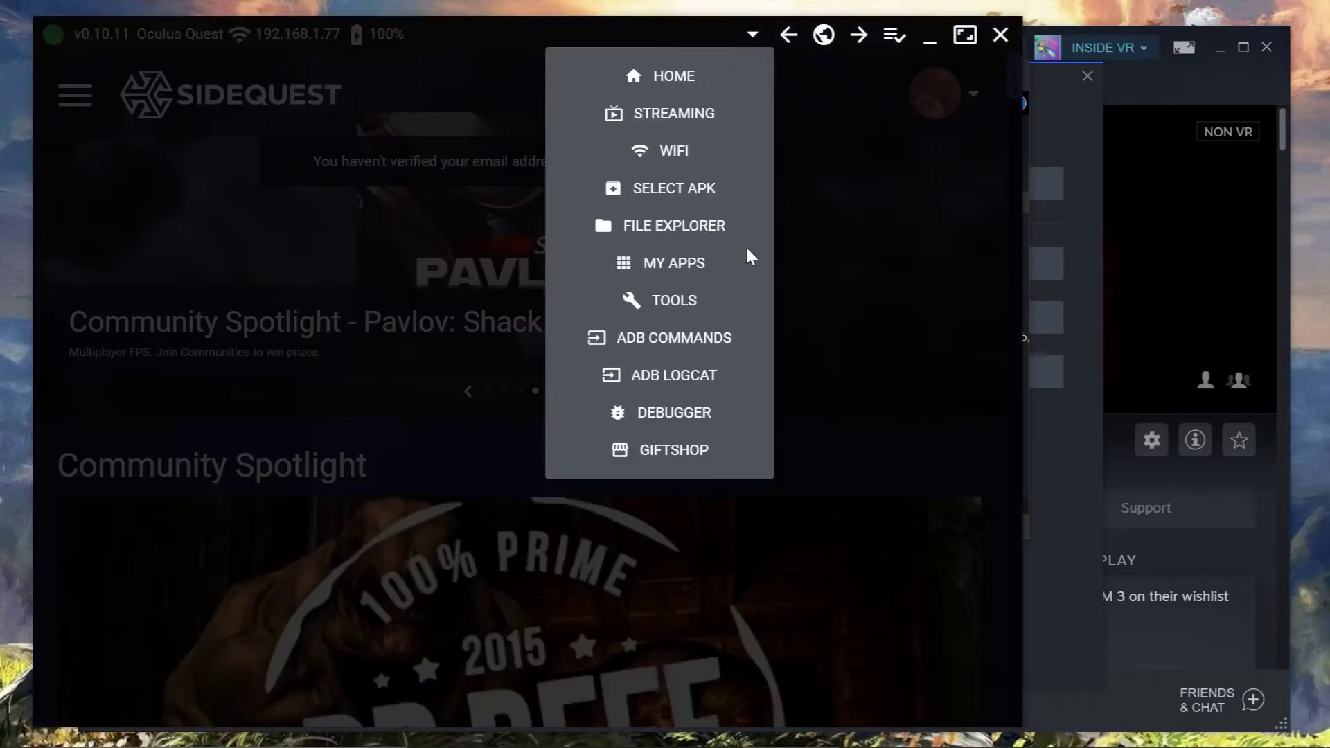
click(677, 226)
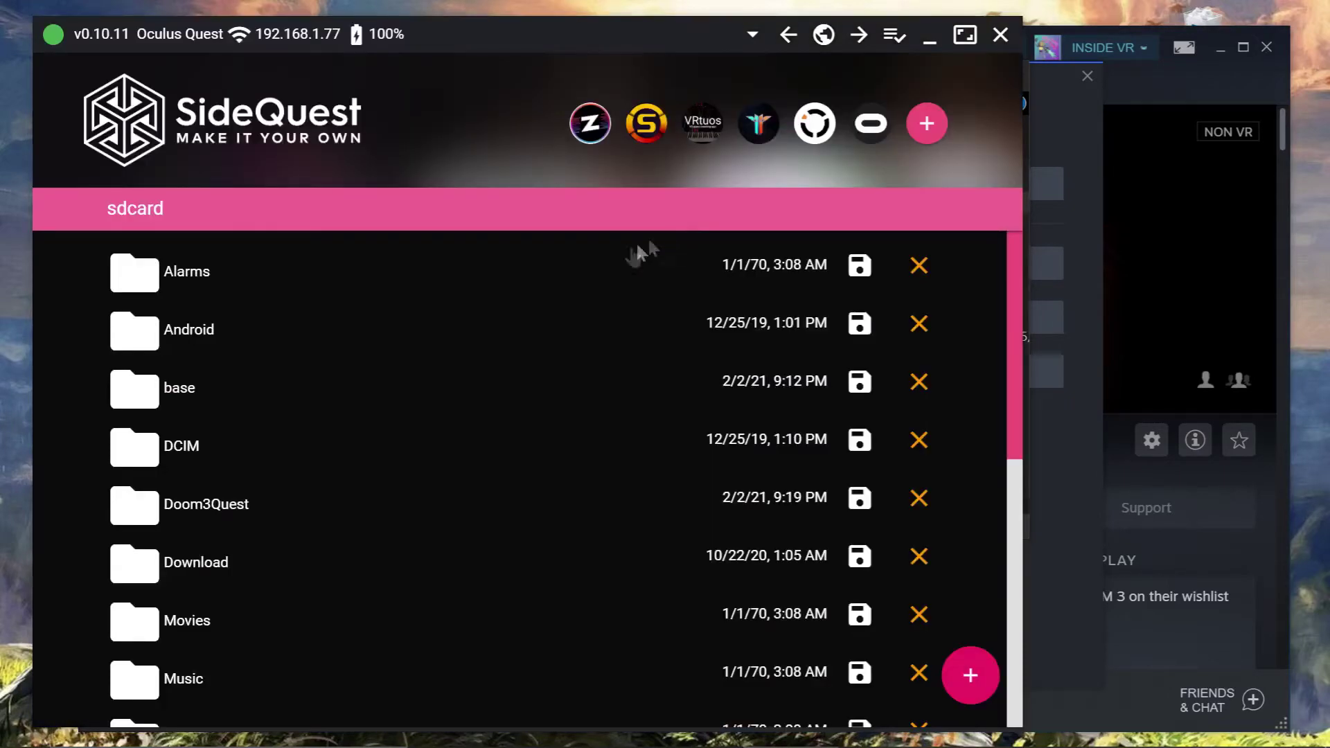
scroll(490, 433, down, 3)
scroll(450, 471, down, 5)
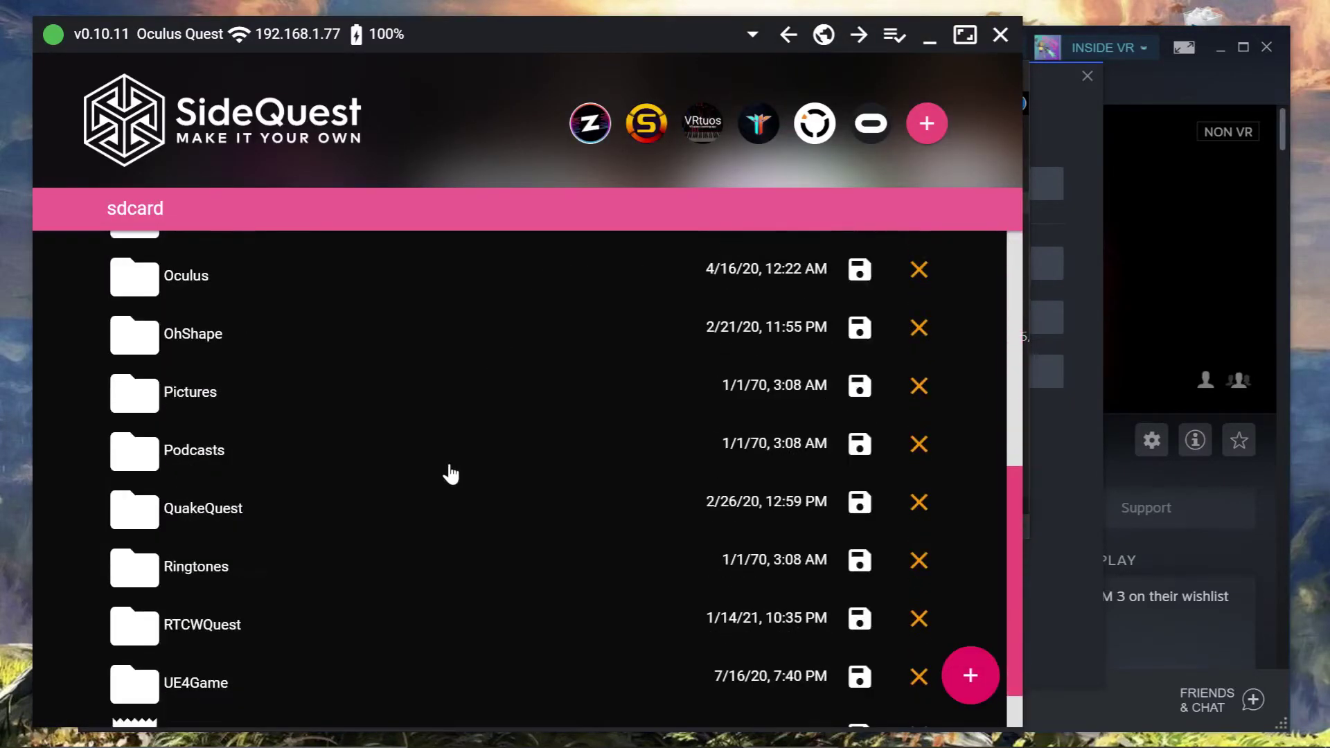
scroll(454, 477, down, 2)
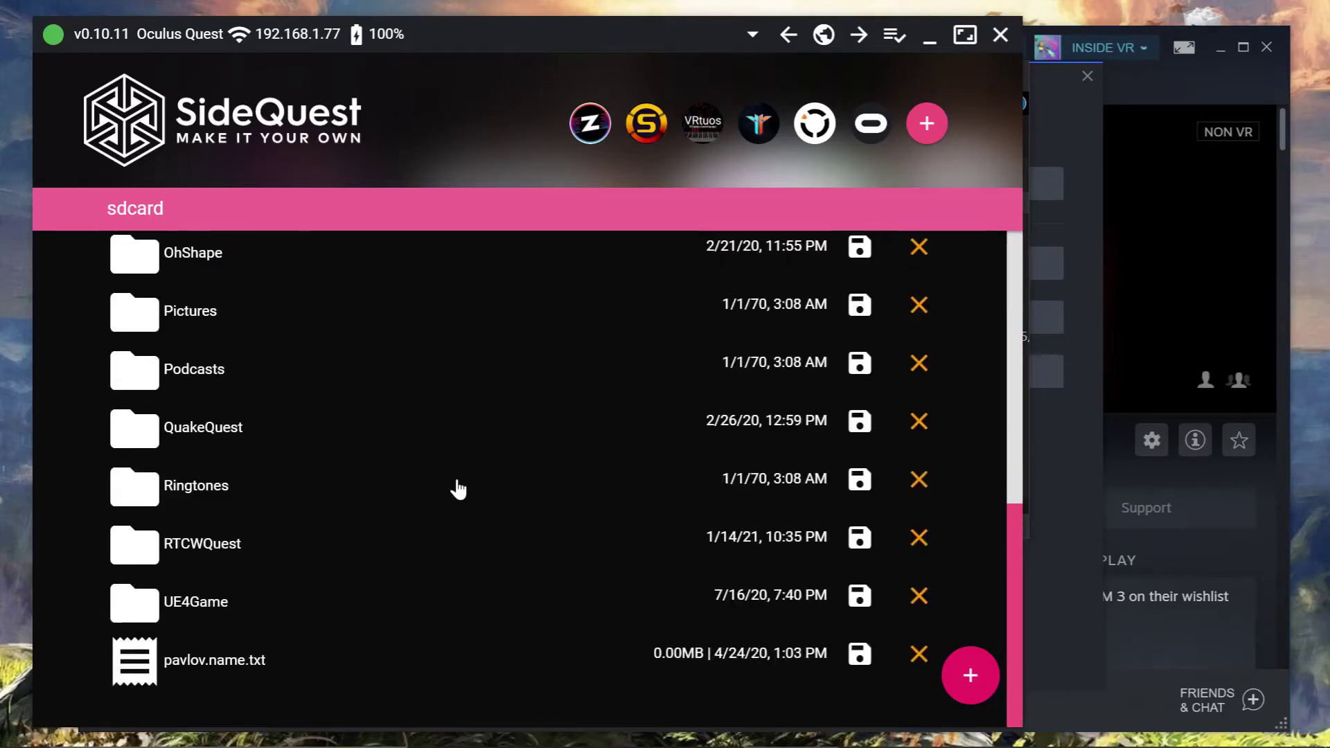
scroll(458, 489, up, 3)
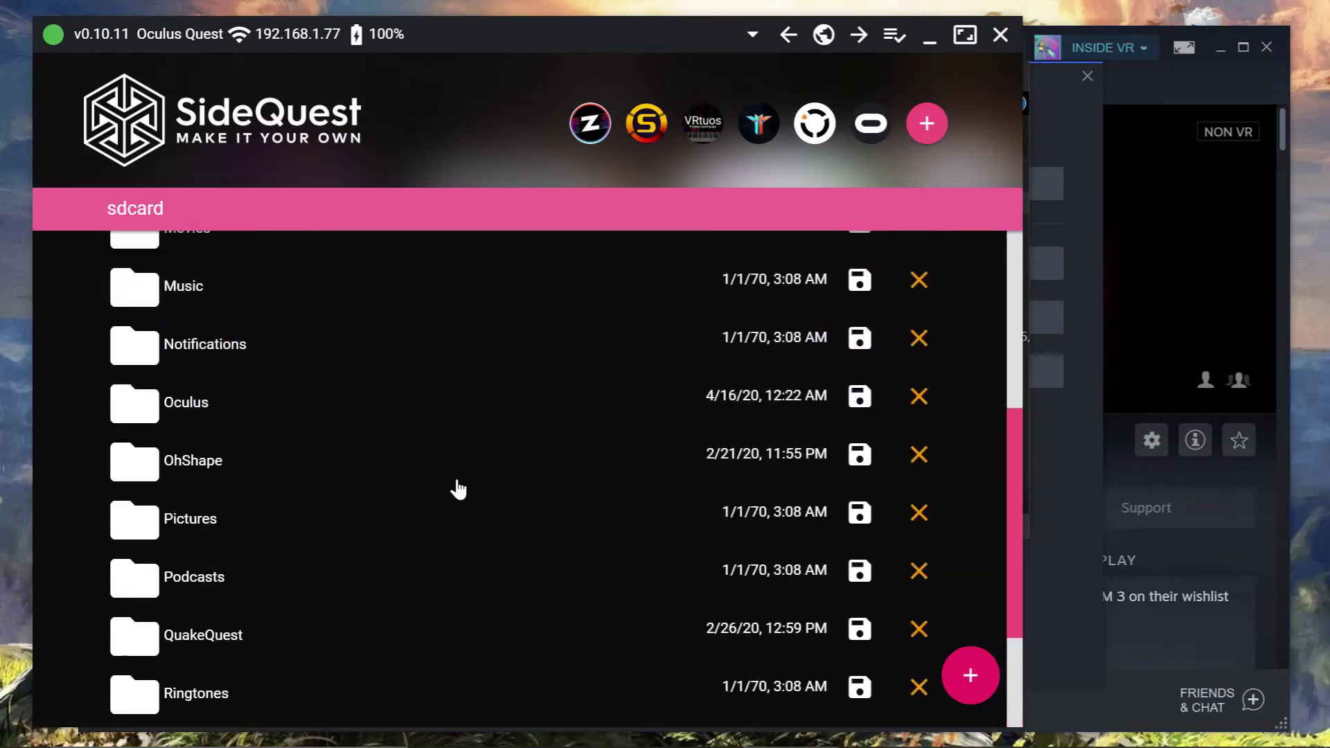
scroll(458, 489, up, 3)
scroll(458, 489, up, 2)
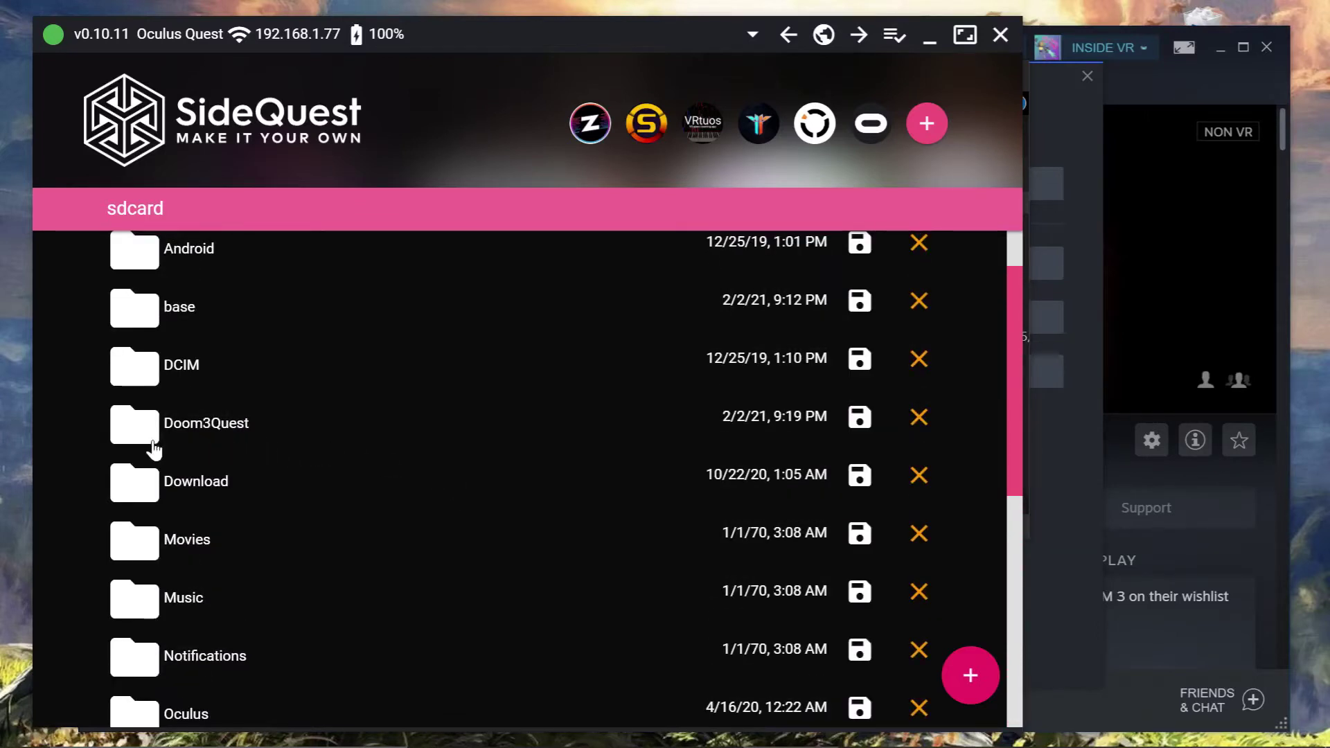
Step: Open sdcard > Doom3Quest > base on the headset and scroll through its config and .pk4 files
click(225, 438)
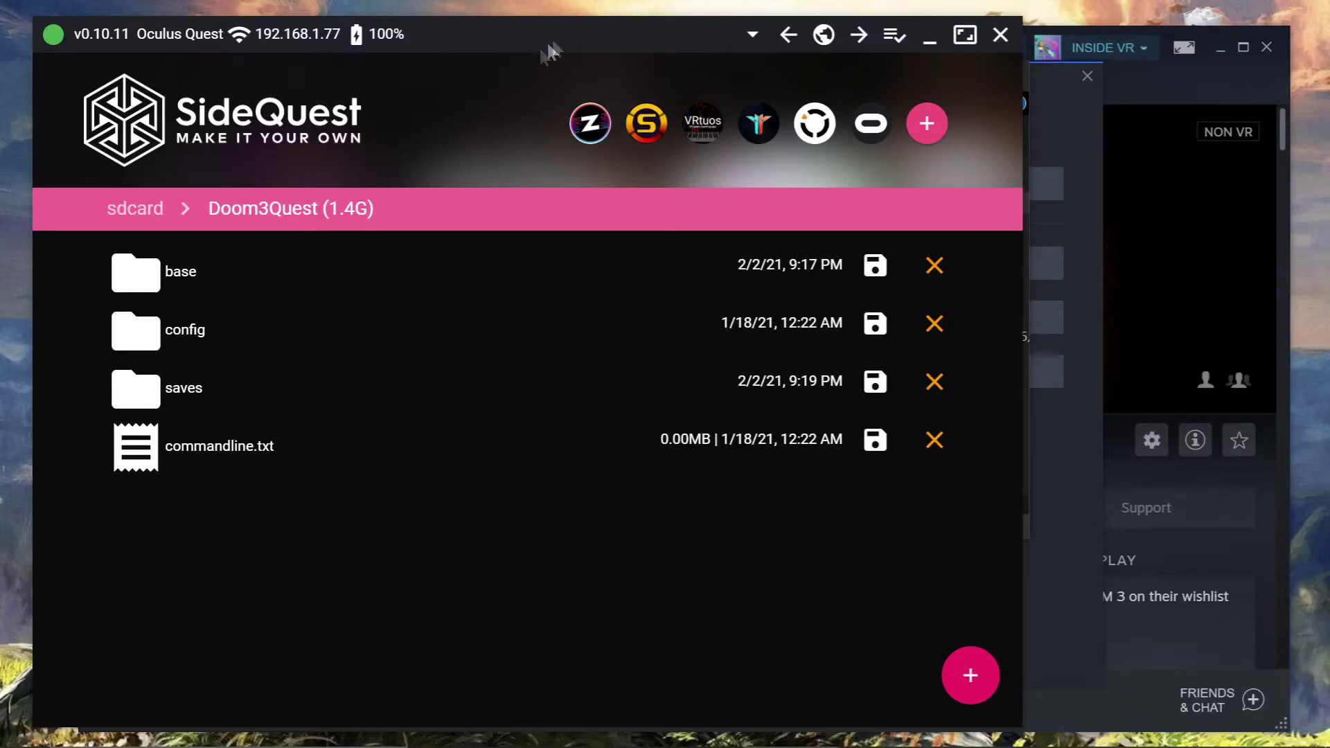
drag(563, 28, 710, 128)
double_click(336, 388)
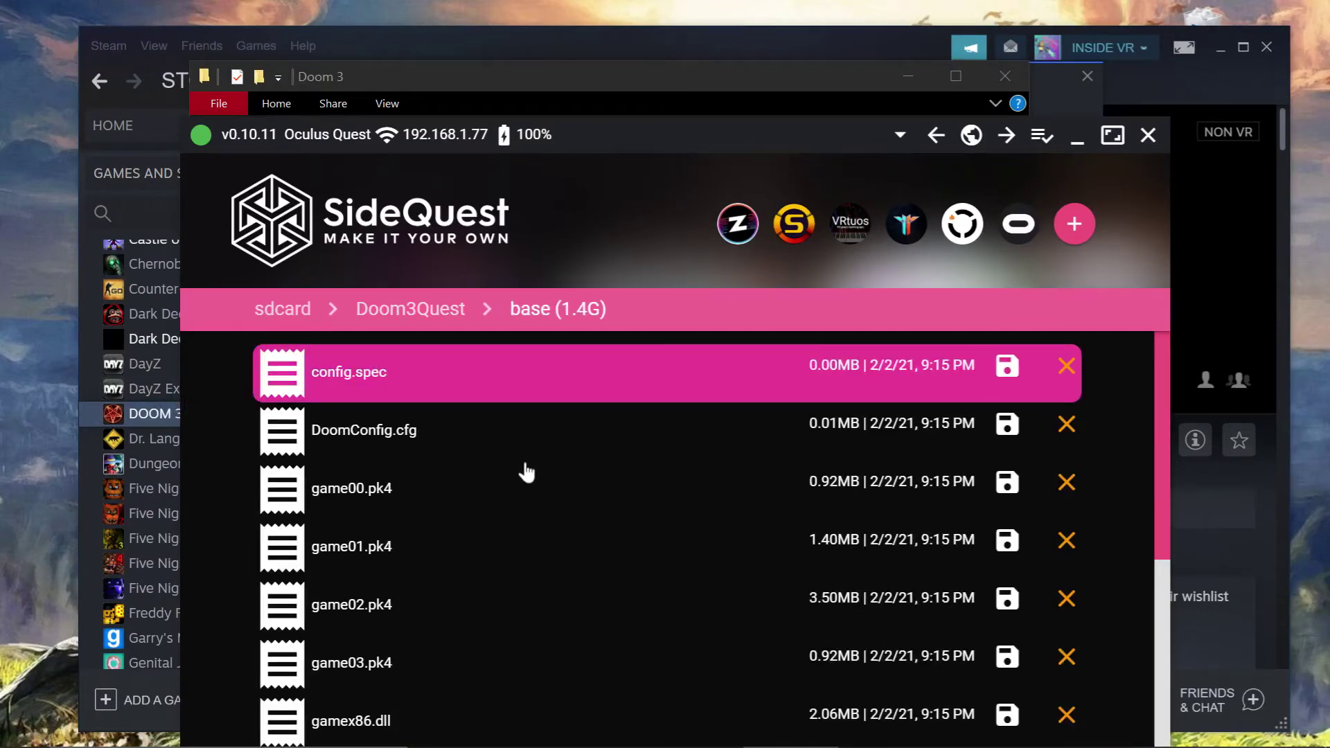
scroll(558, 454, down, 2)
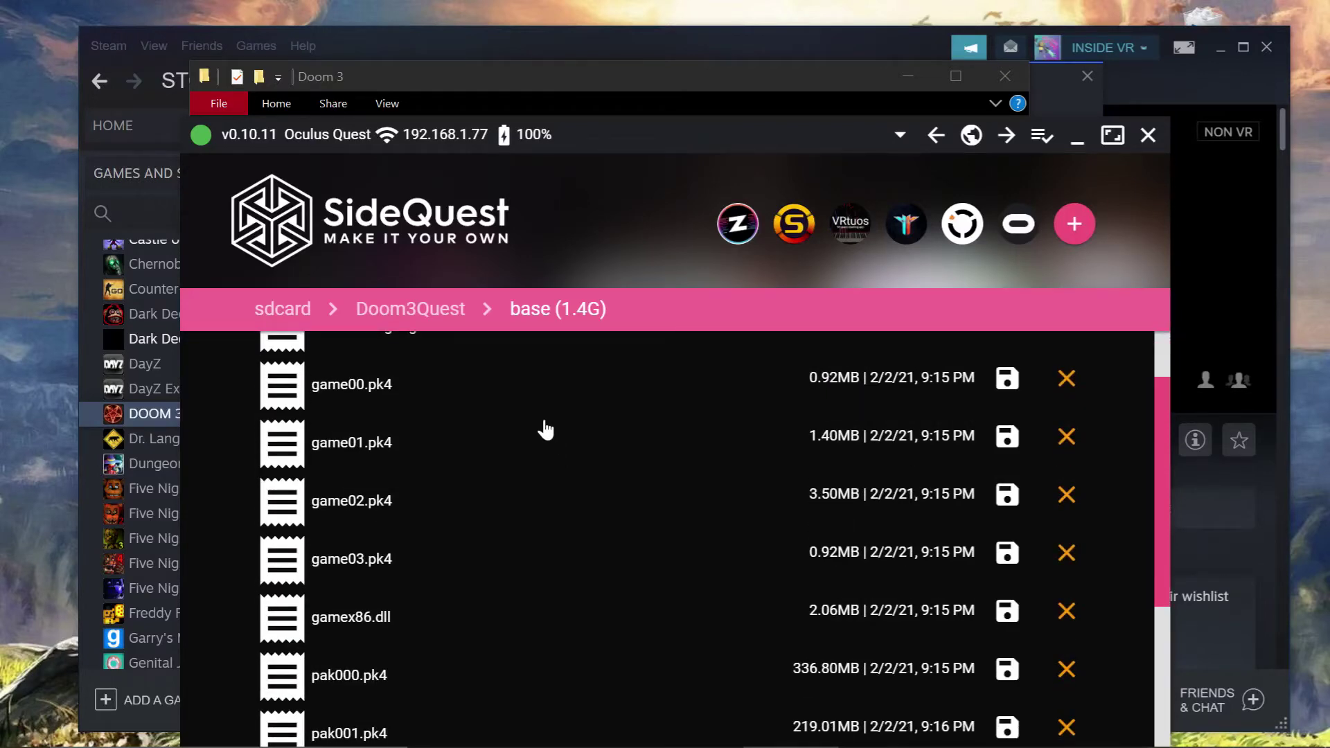
scroll(545, 431, down, 5)
scroll(545, 430, down, 3)
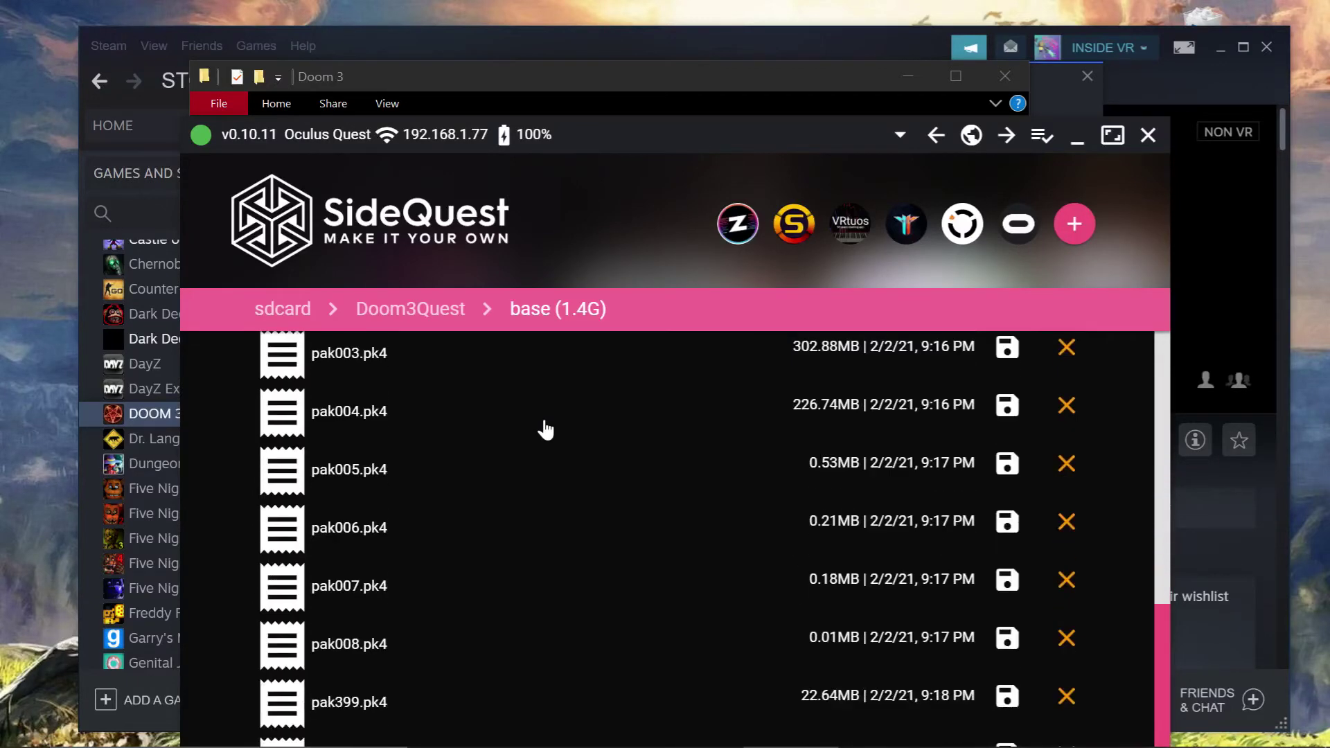
scroll(558, 578, up, 10)
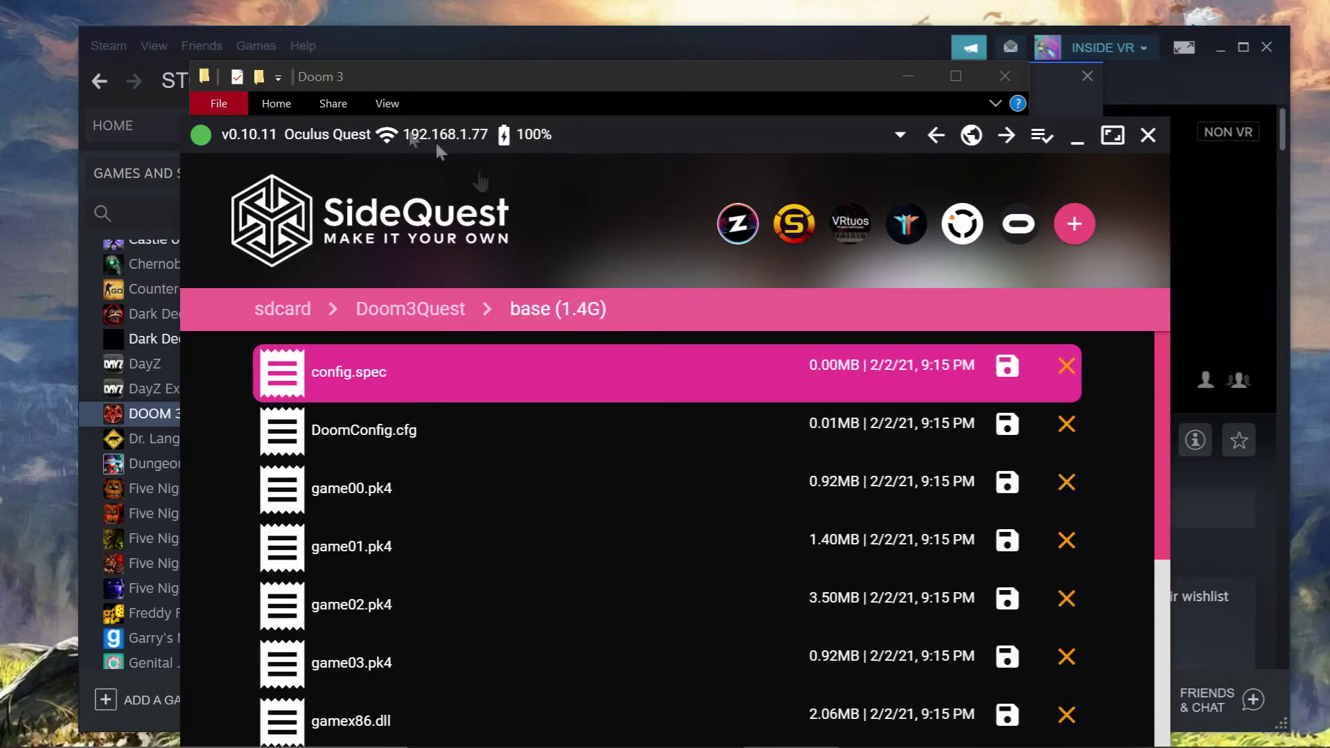
Step: Navigate SideQuest's File Explorer to the headset's Doom3Quest folder
click(936, 138)
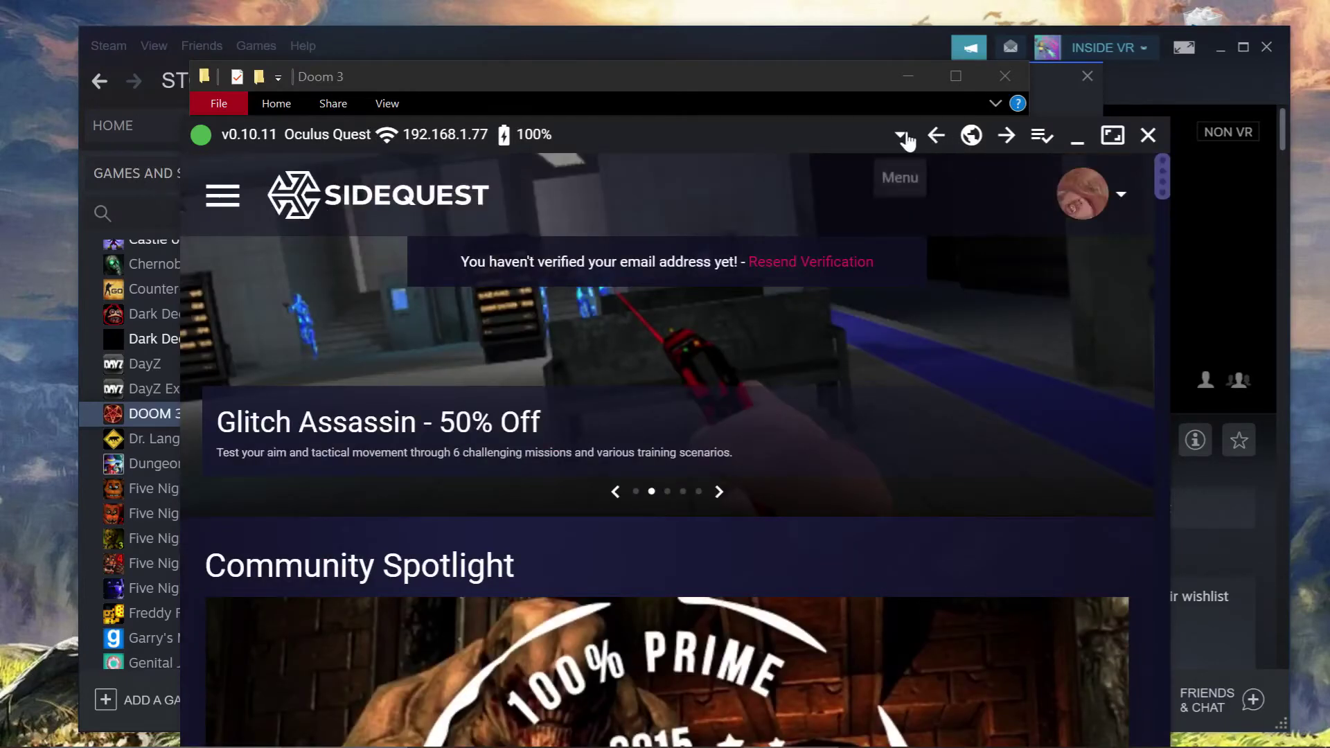
click(901, 135)
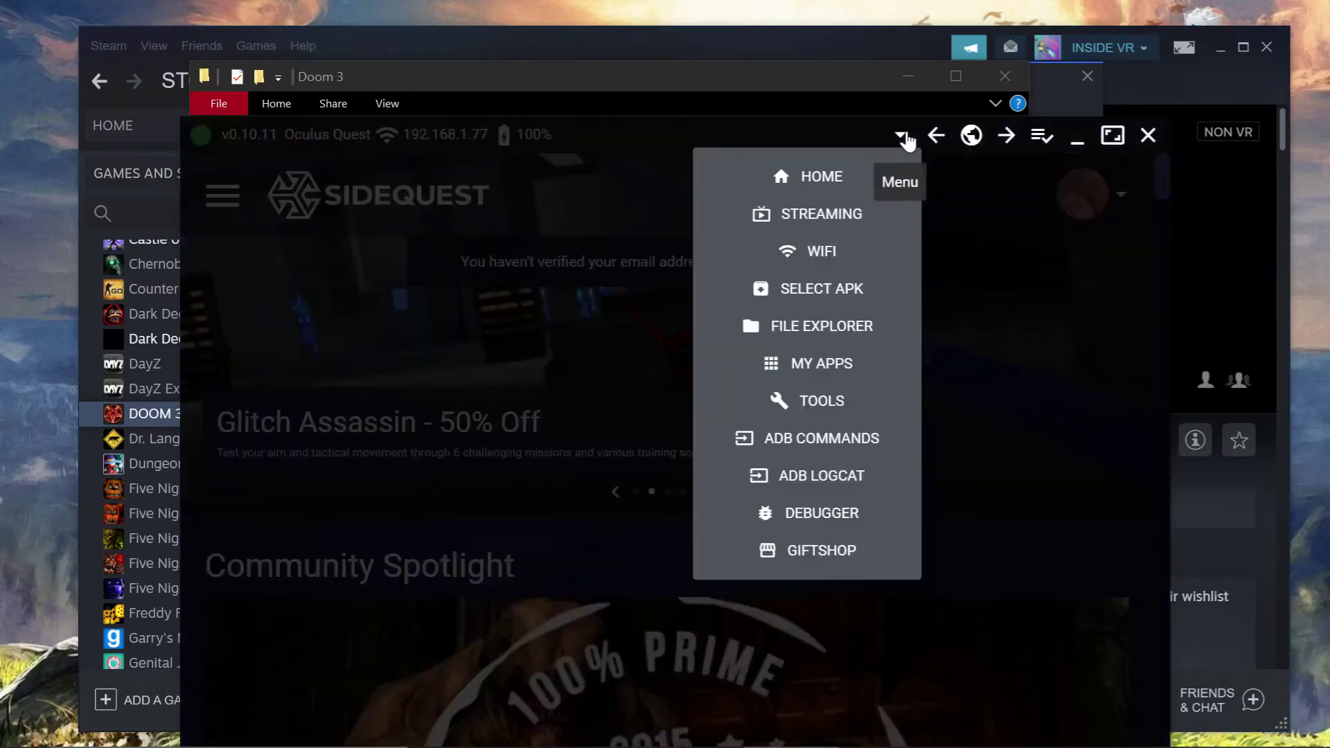
click(832, 327)
scroll(436, 433, down, 3)
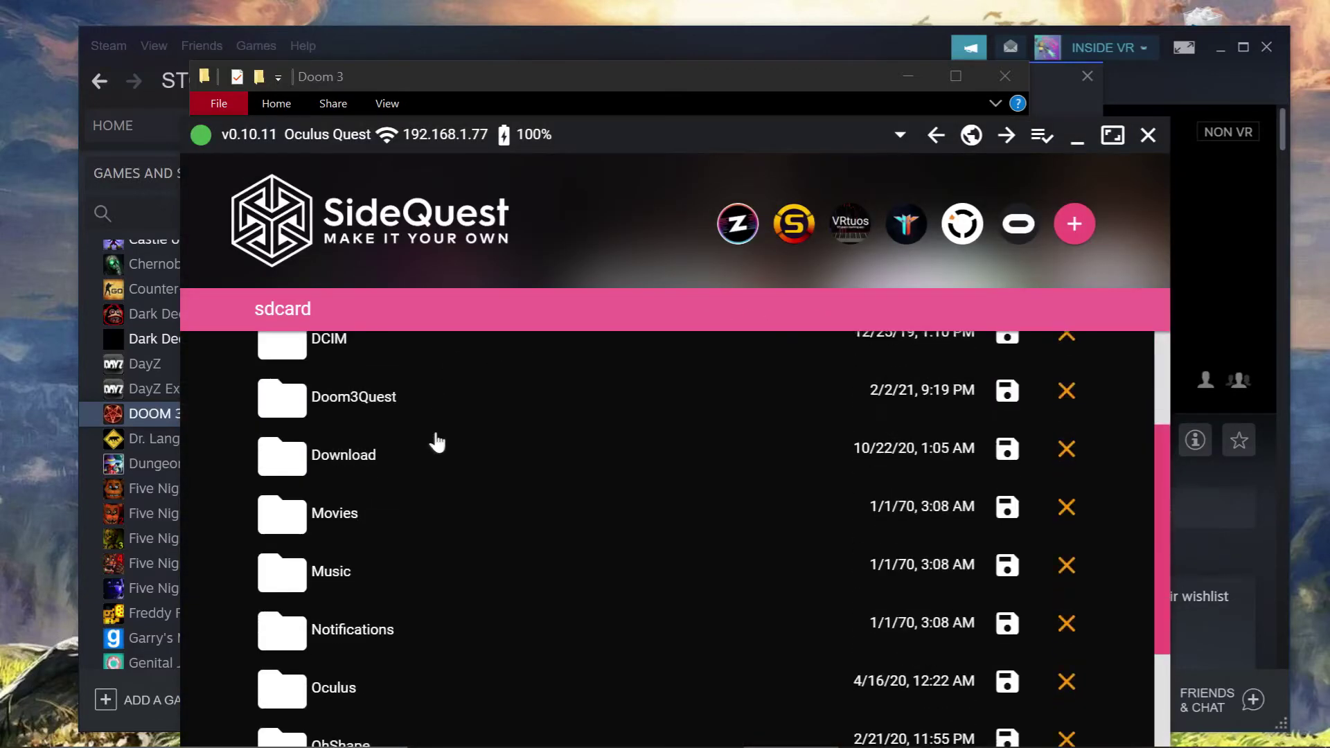
click(399, 414)
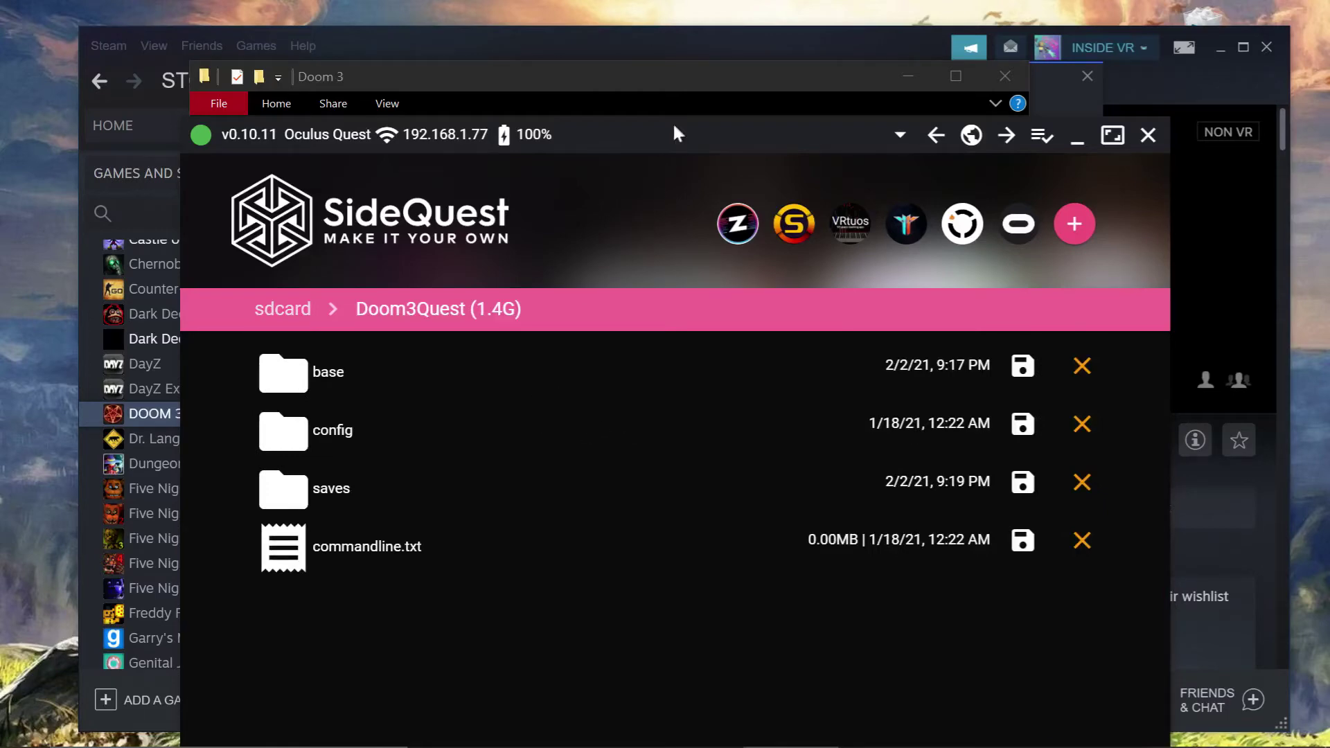
Step: Drag the PC's Doom 3 base folder into the Doom3Quest listing to upload it
drag(682, 133, 674, 241)
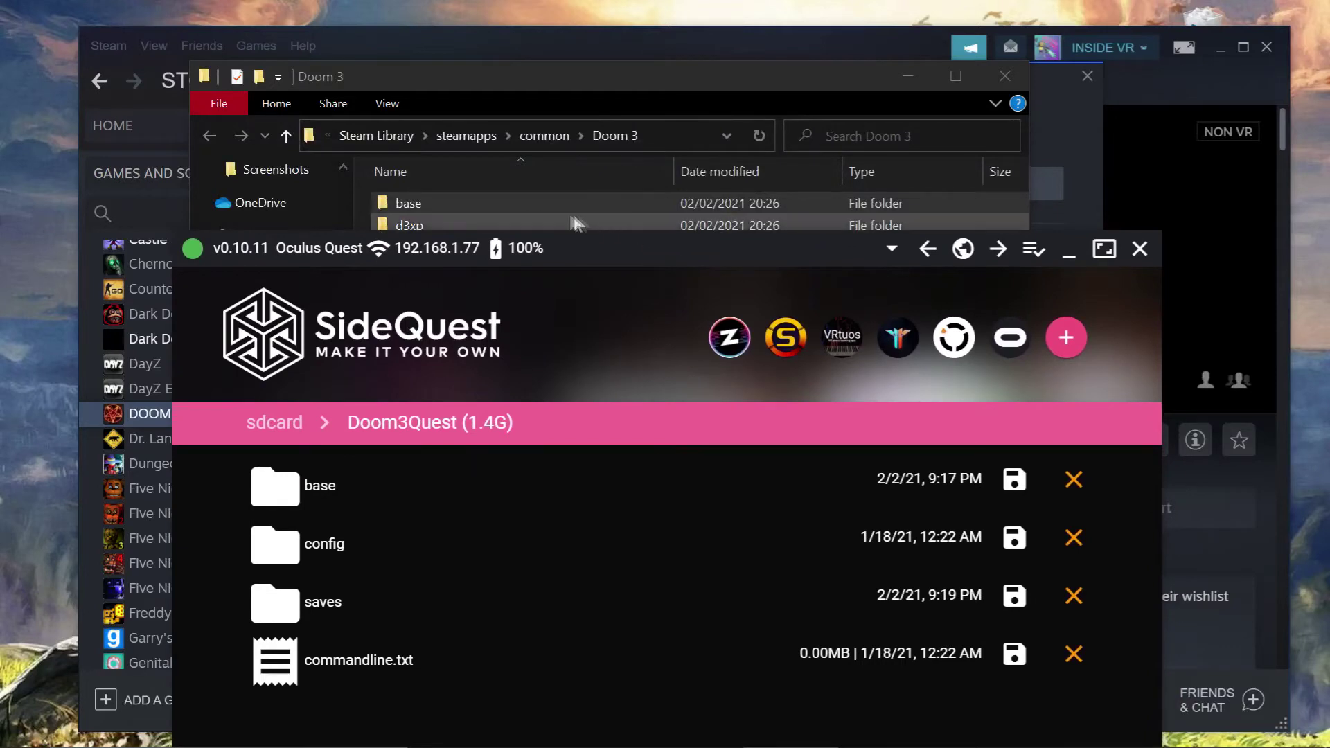
click(465, 205)
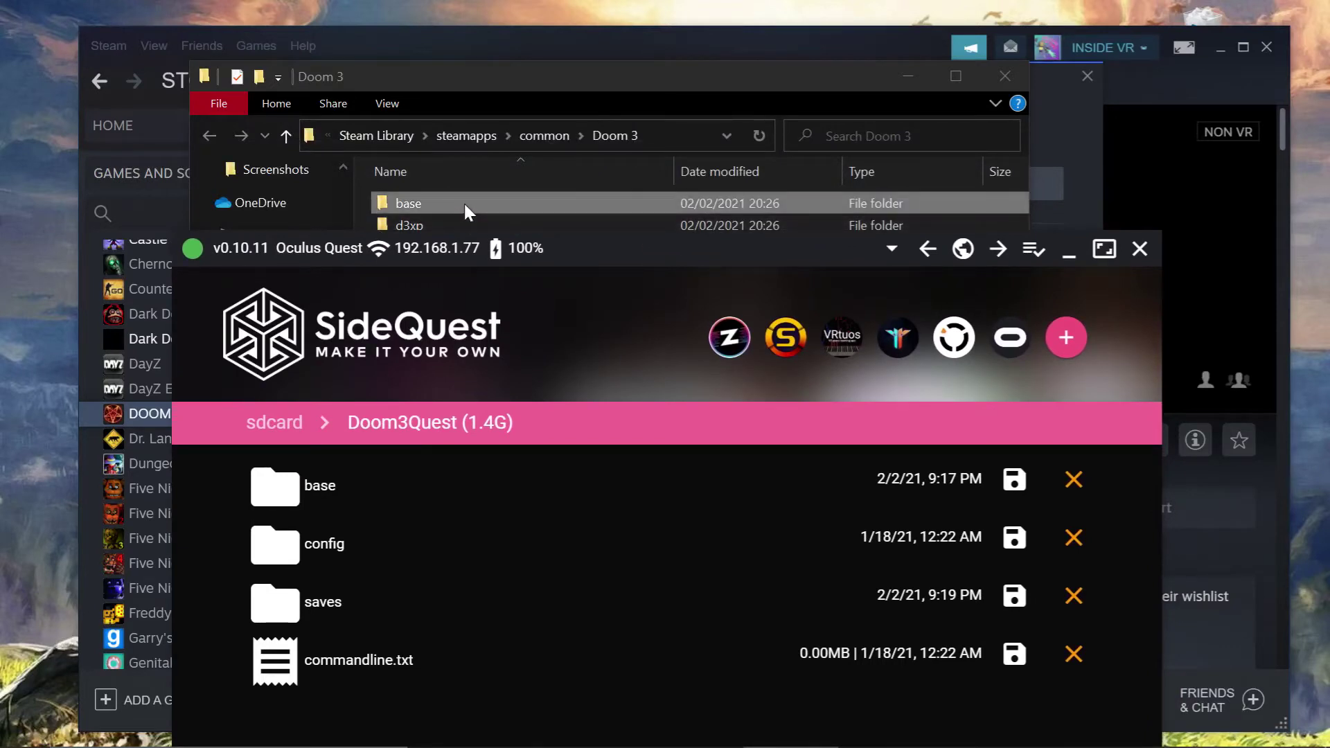
drag(464, 204, 356, 499)
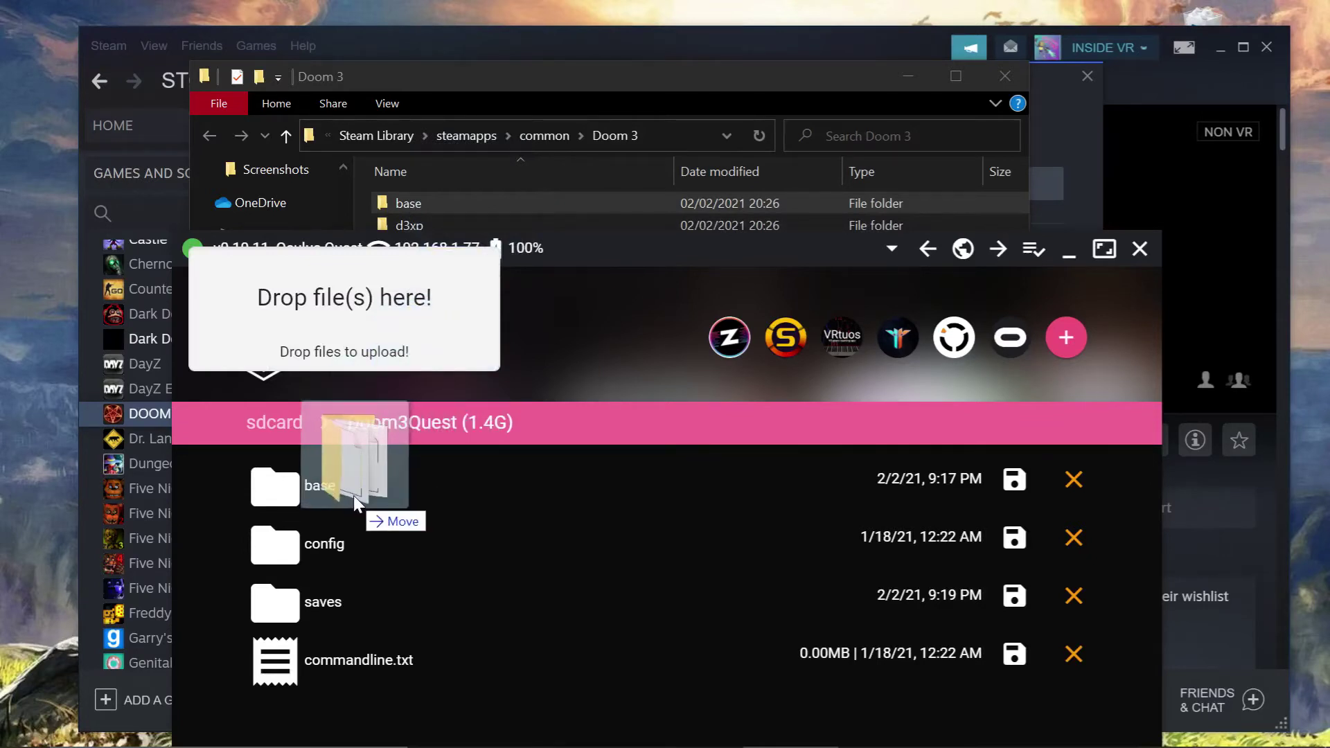
drag(354, 497, 442, 396)
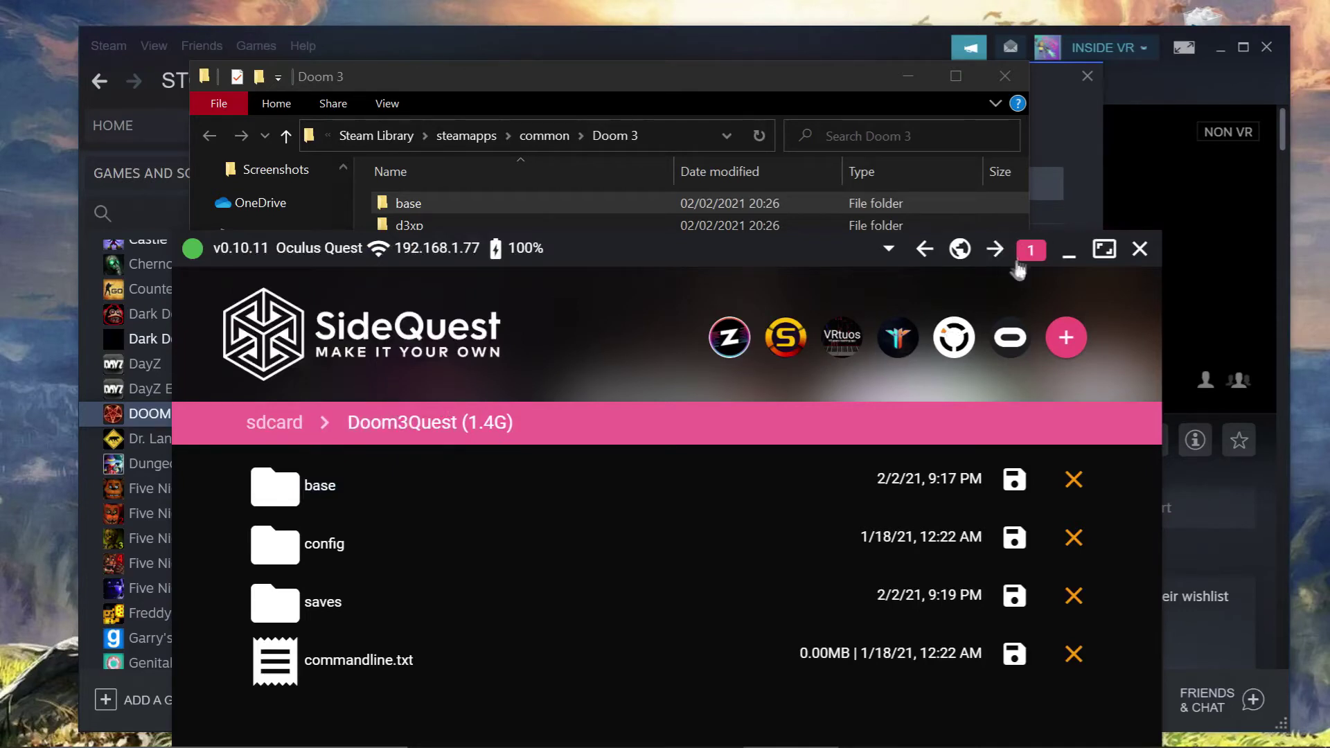
mouse_move(1031, 260)
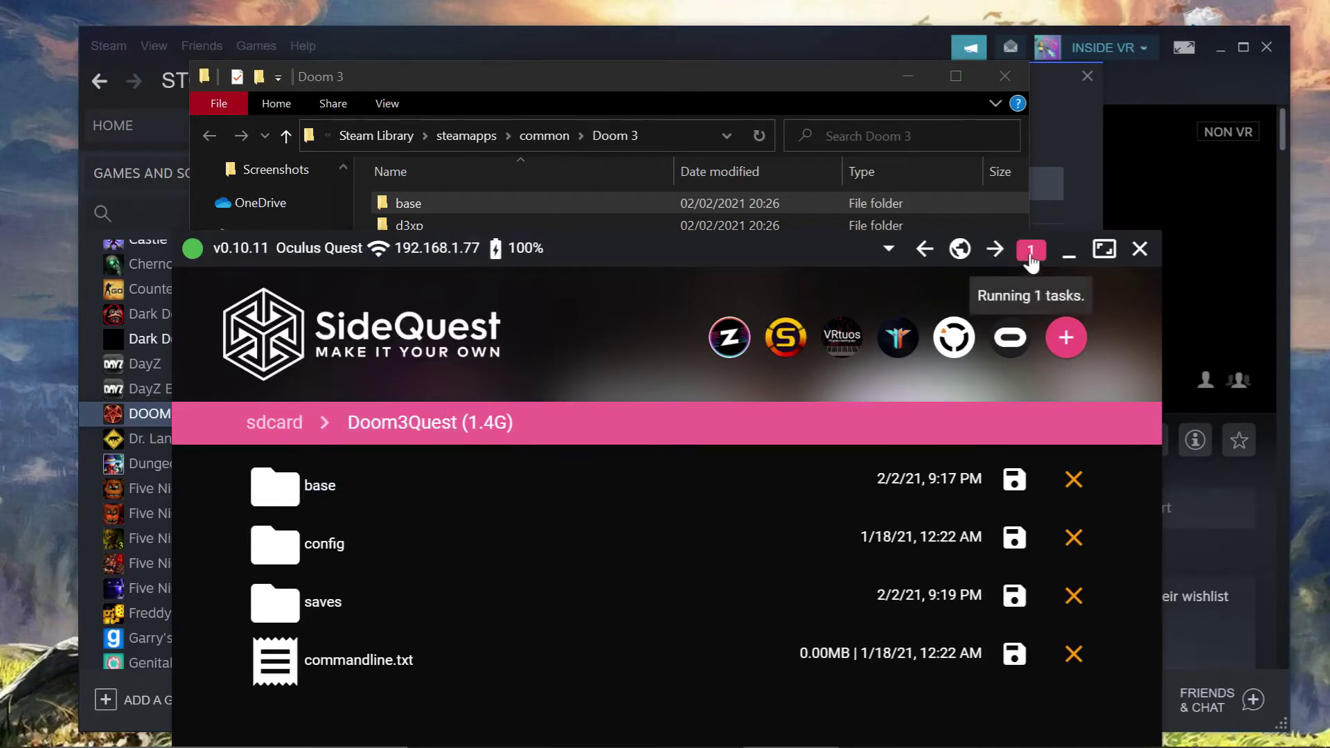
Step: Wait for the base folder upload to show Upload complete, then clear the finished task
click(1032, 251)
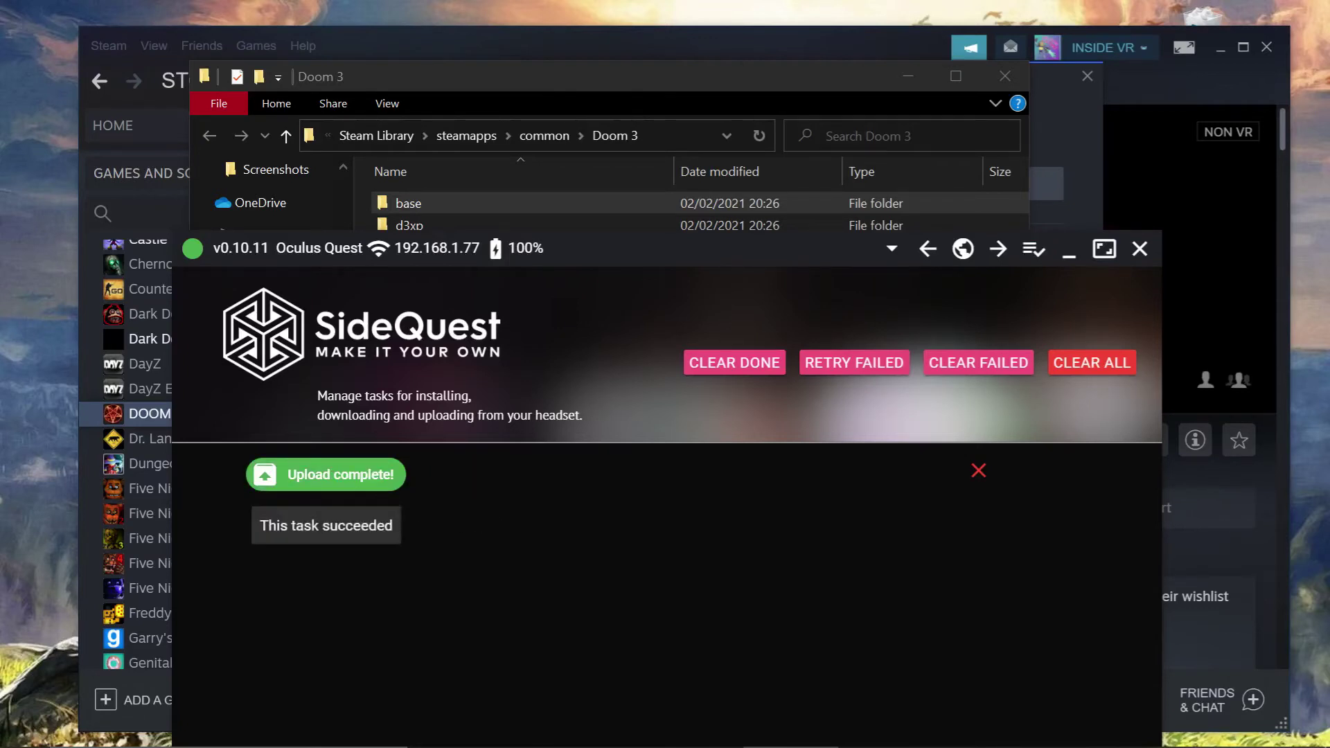
click(734, 370)
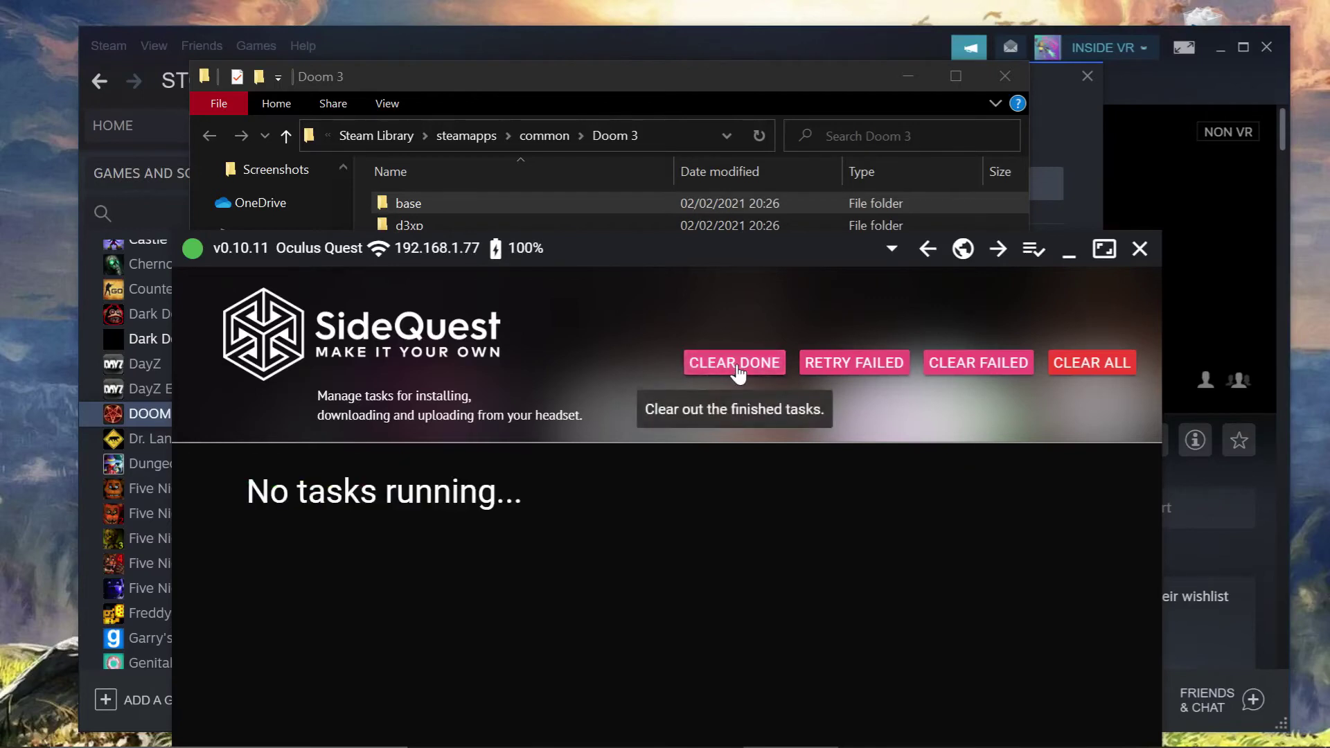
Step: Return SideQuest to its home page, move it down, and close the Doom 3 folder window
click(961, 258)
click(1035, 291)
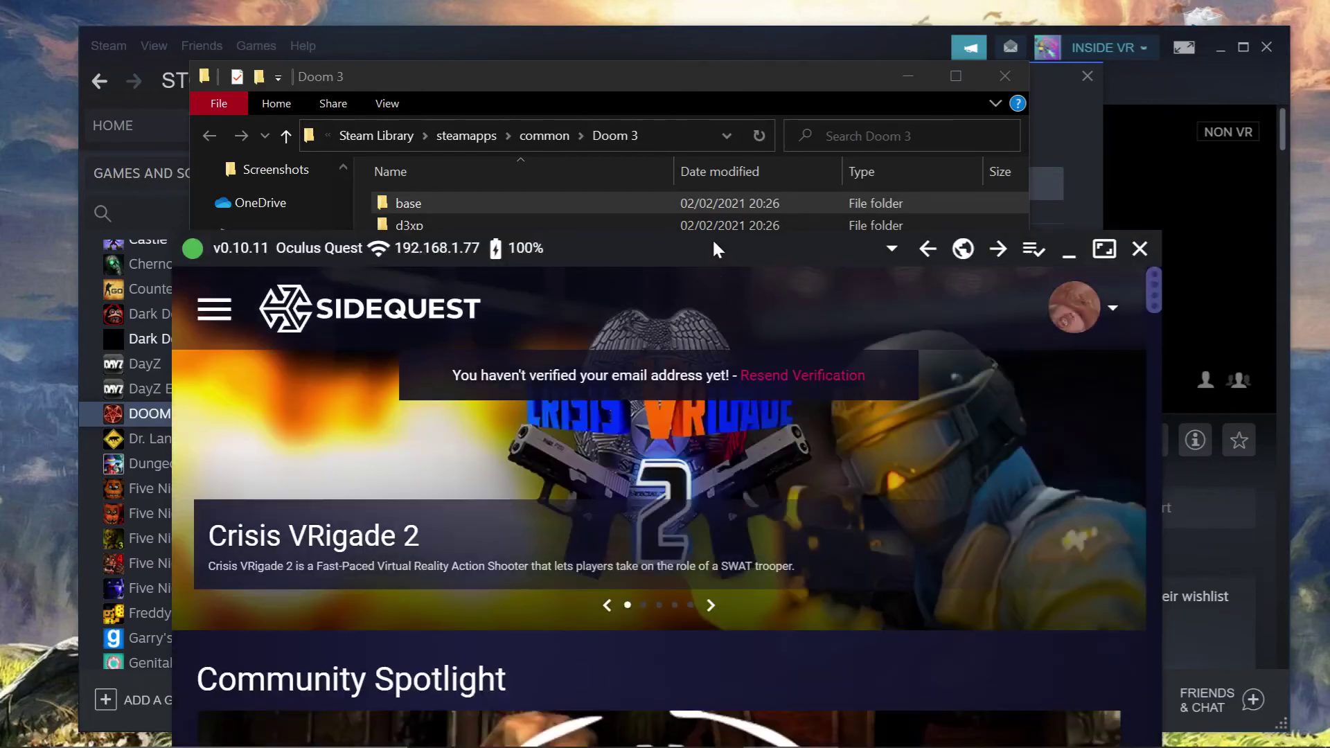
drag(713, 242, 714, 598)
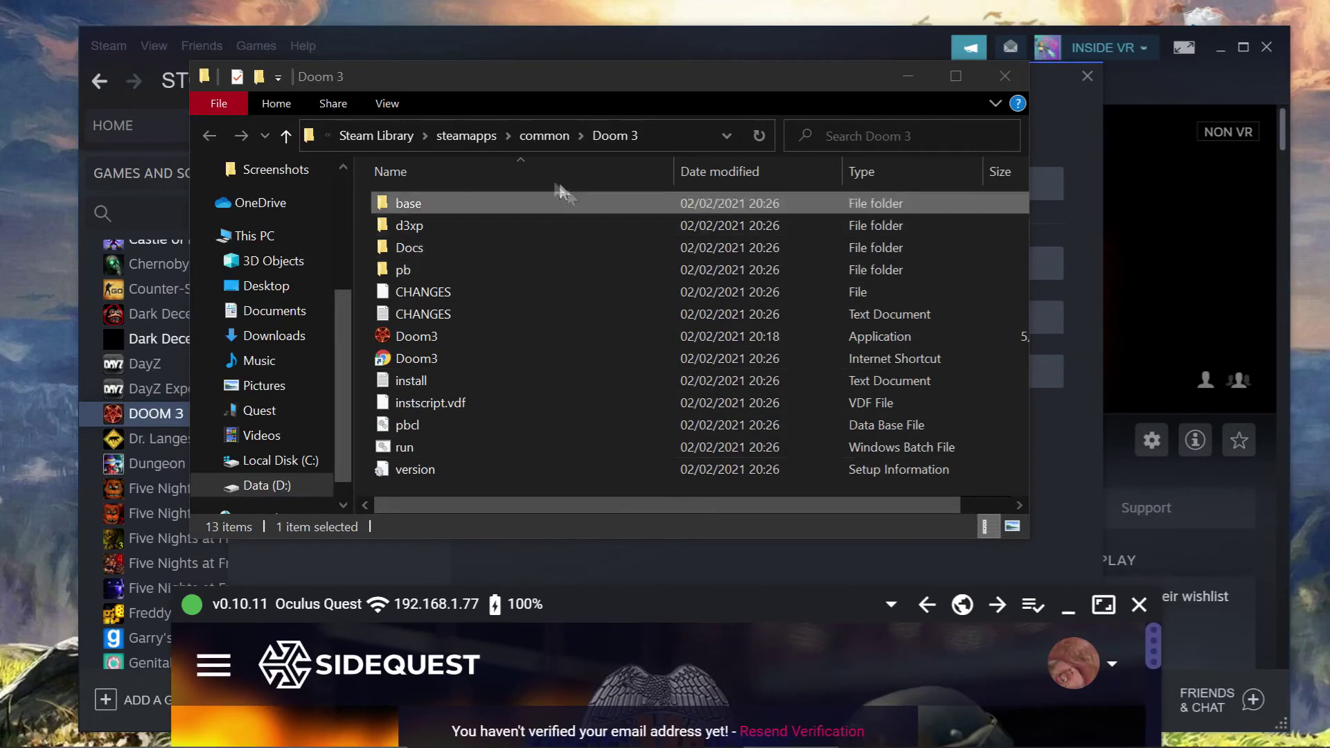
click(993, 81)
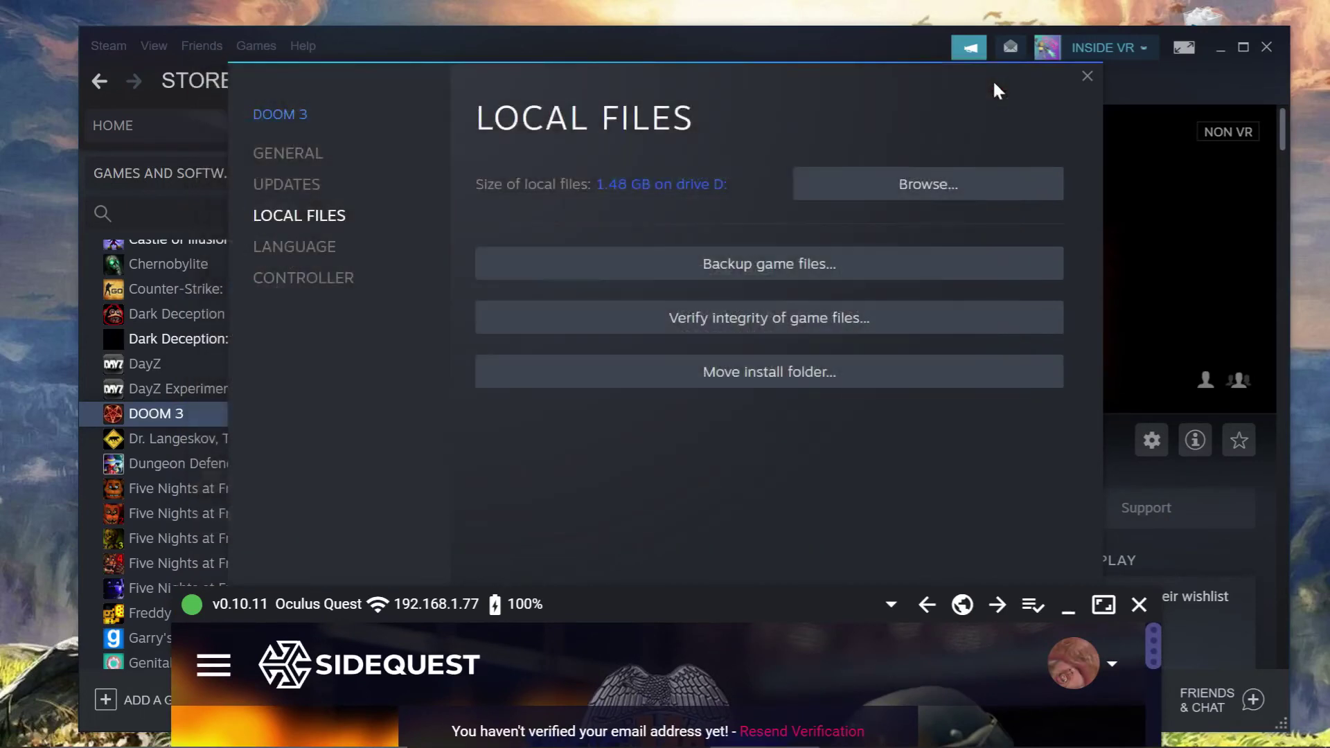
Step: Reopen DOOM 3's install folder through Properties > Local Files > Browse, then close Properties
click(1086, 77)
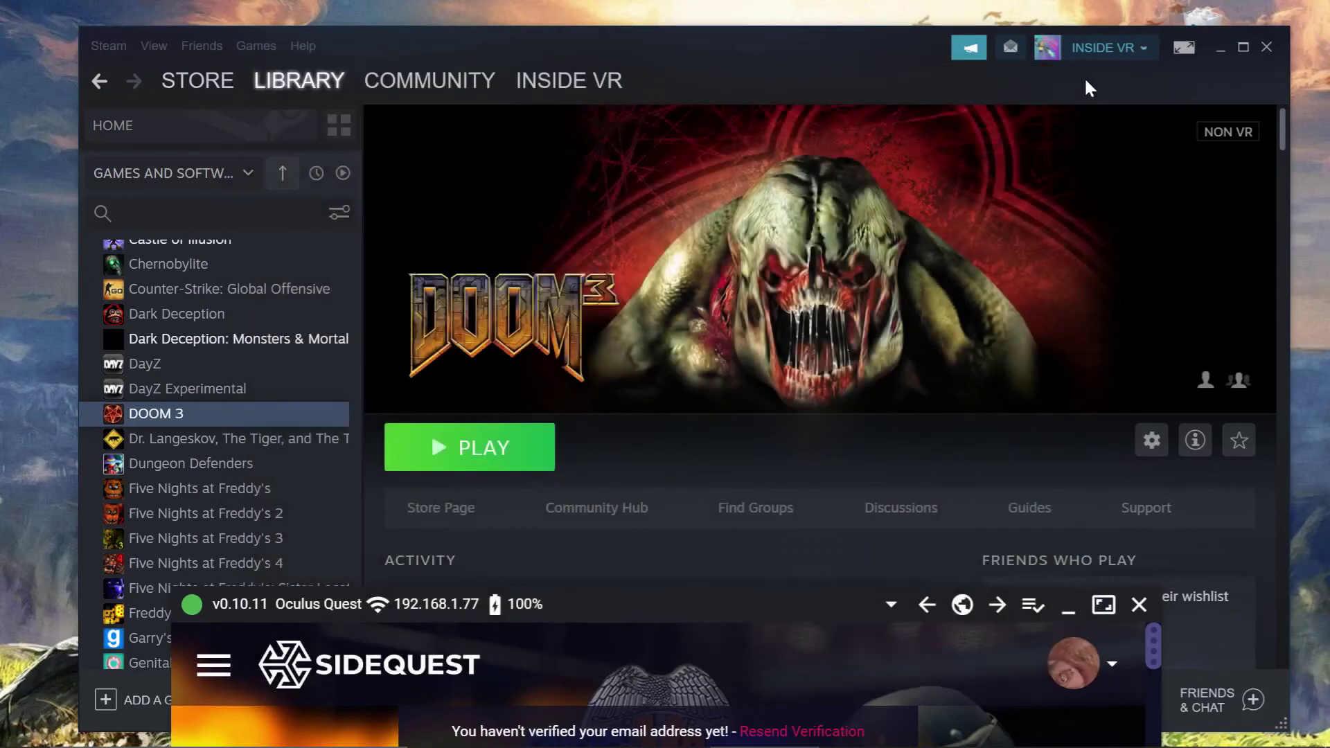
right_click(181, 414)
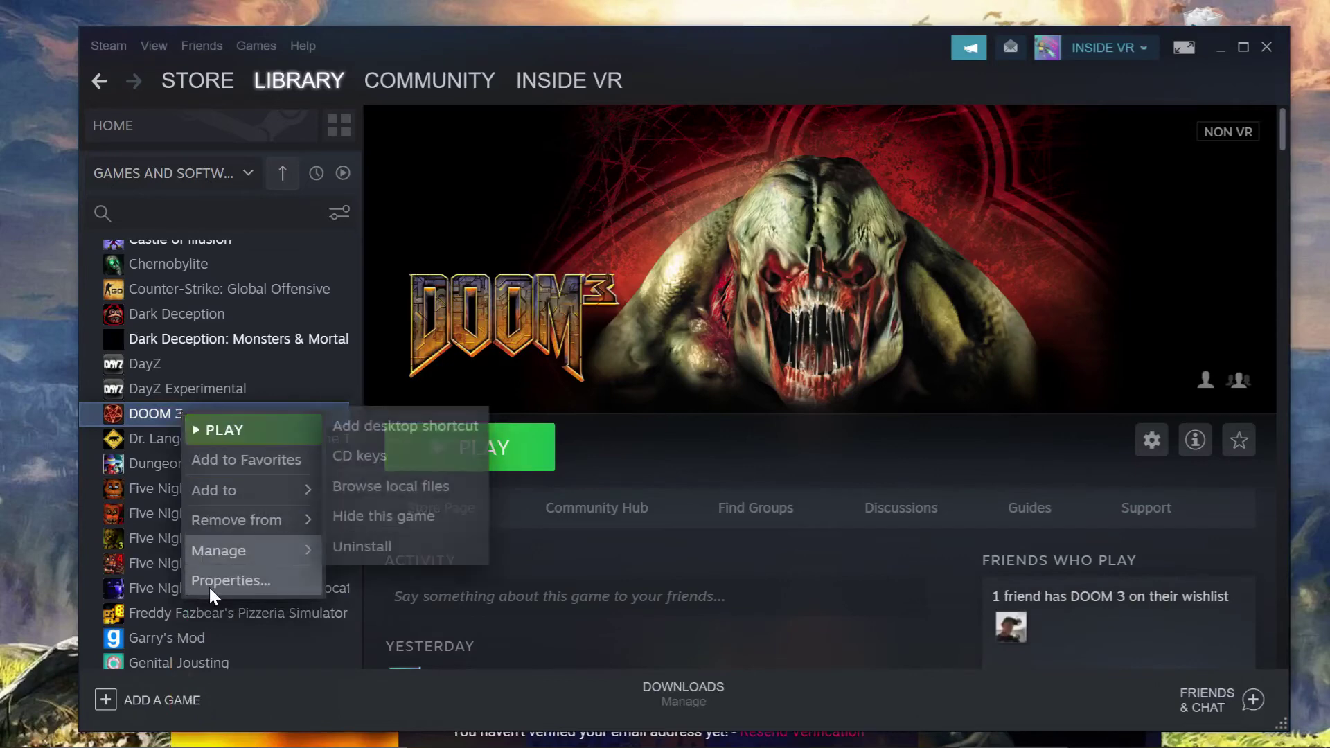
click(210, 588)
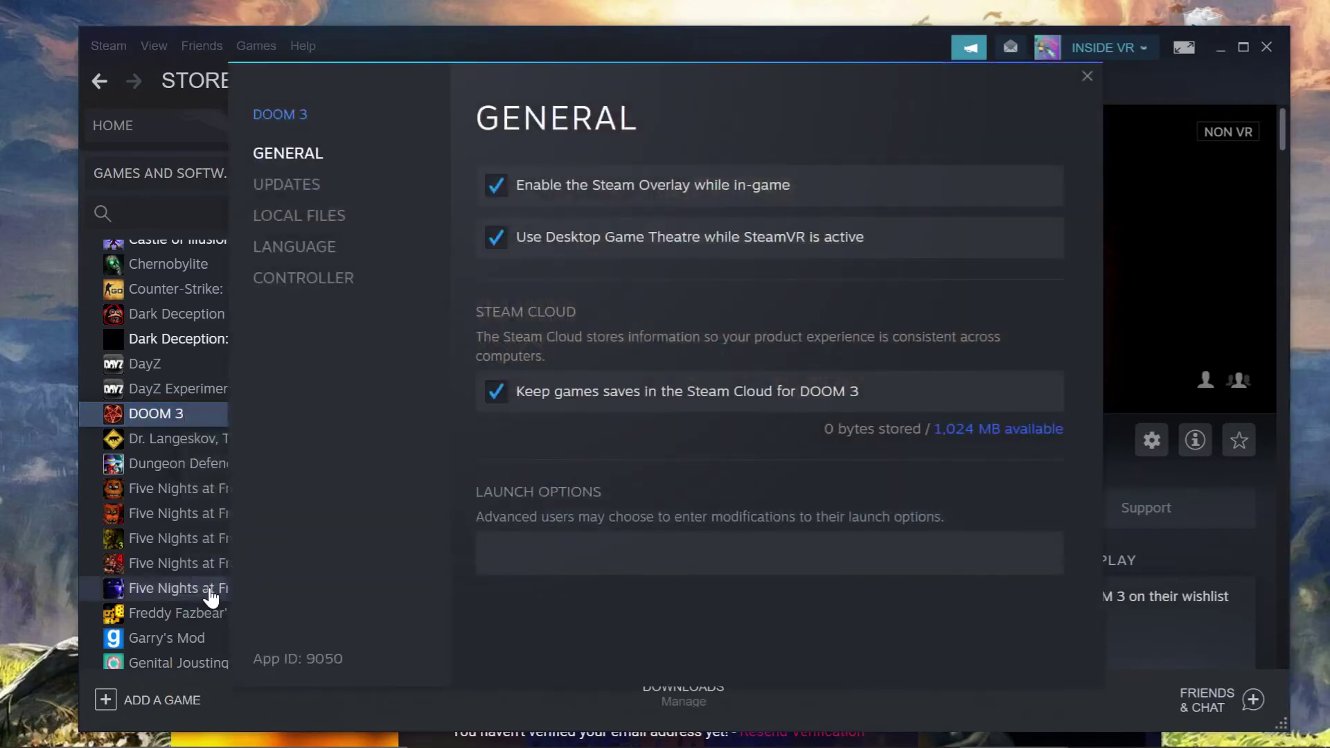
click(367, 217)
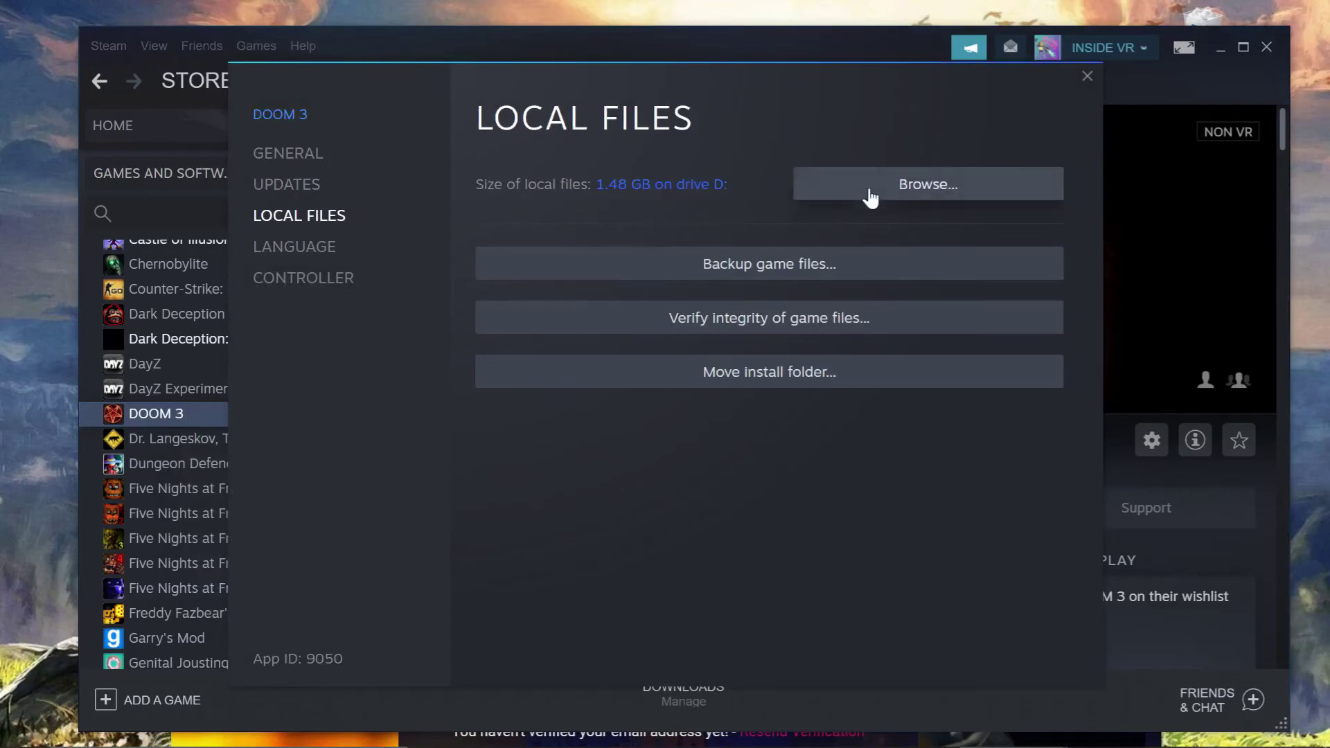
click(871, 197)
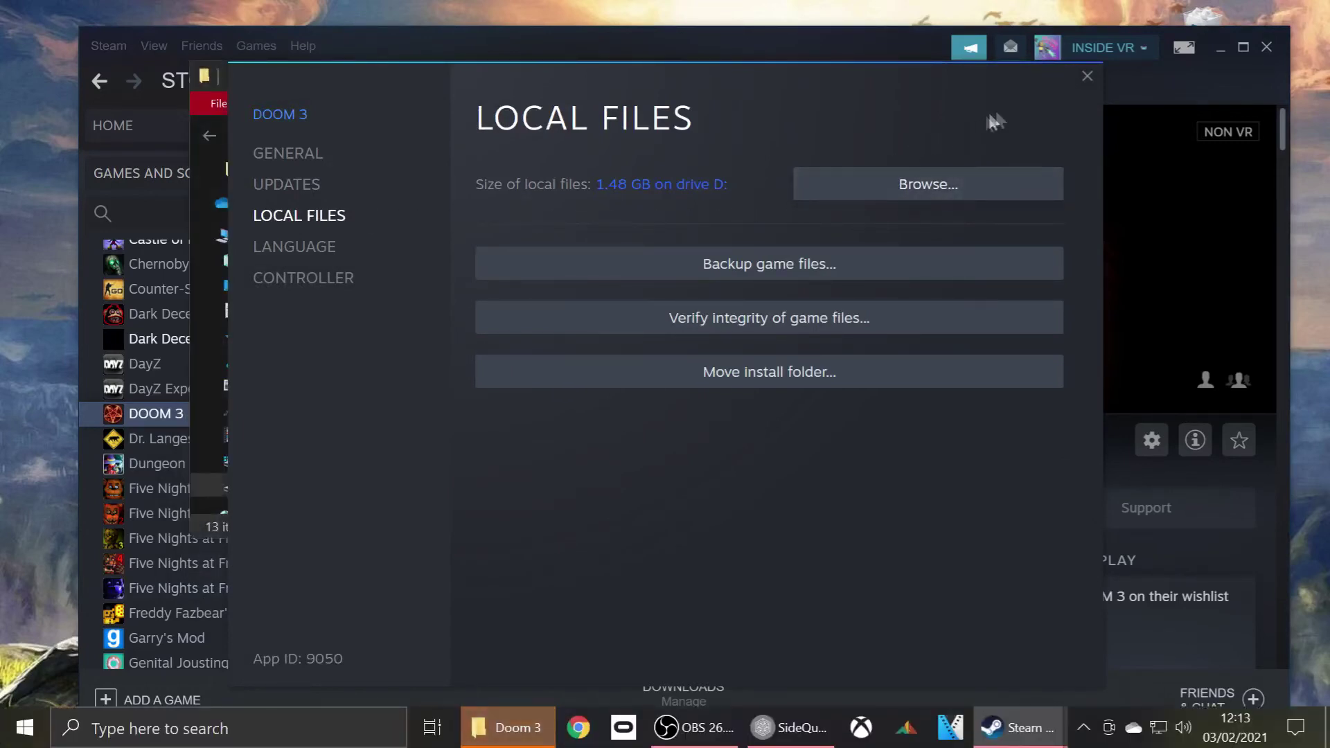
click(1086, 79)
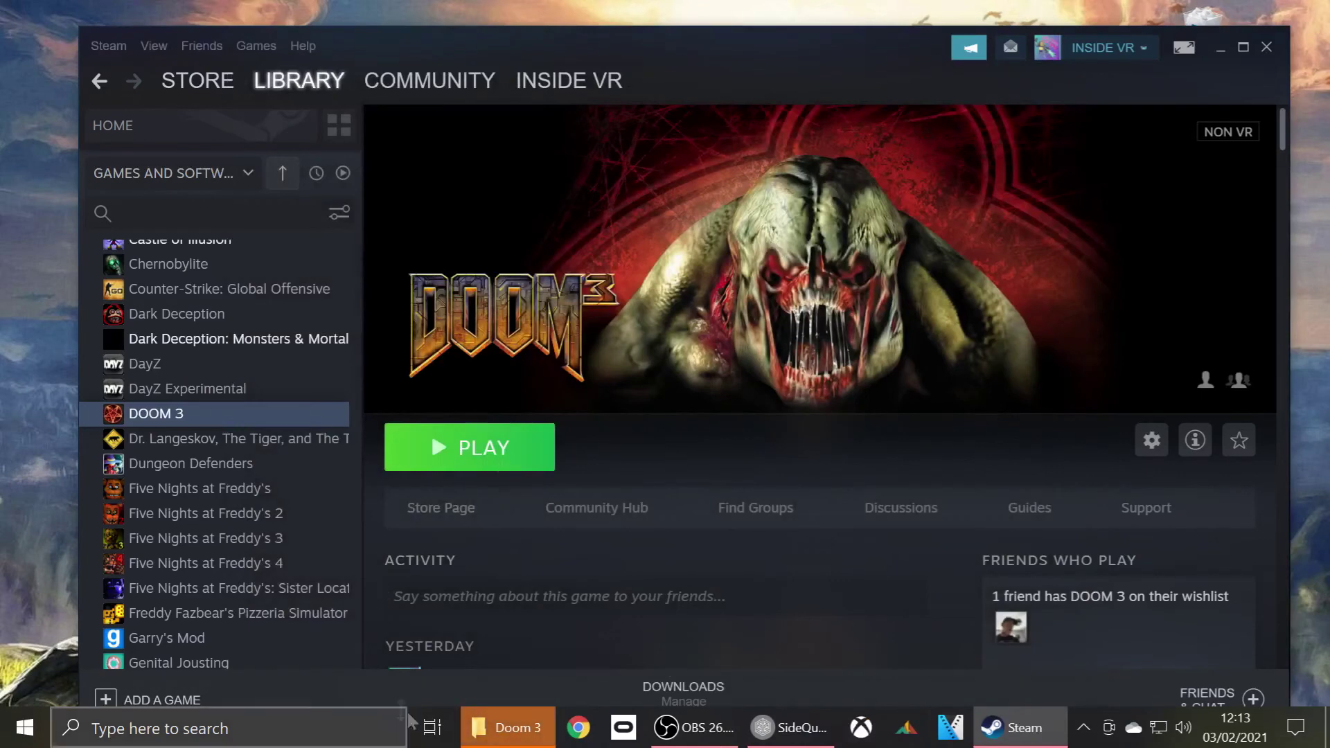
Step: Close the Doom 3 folder window and then the Steam window
click(499, 731)
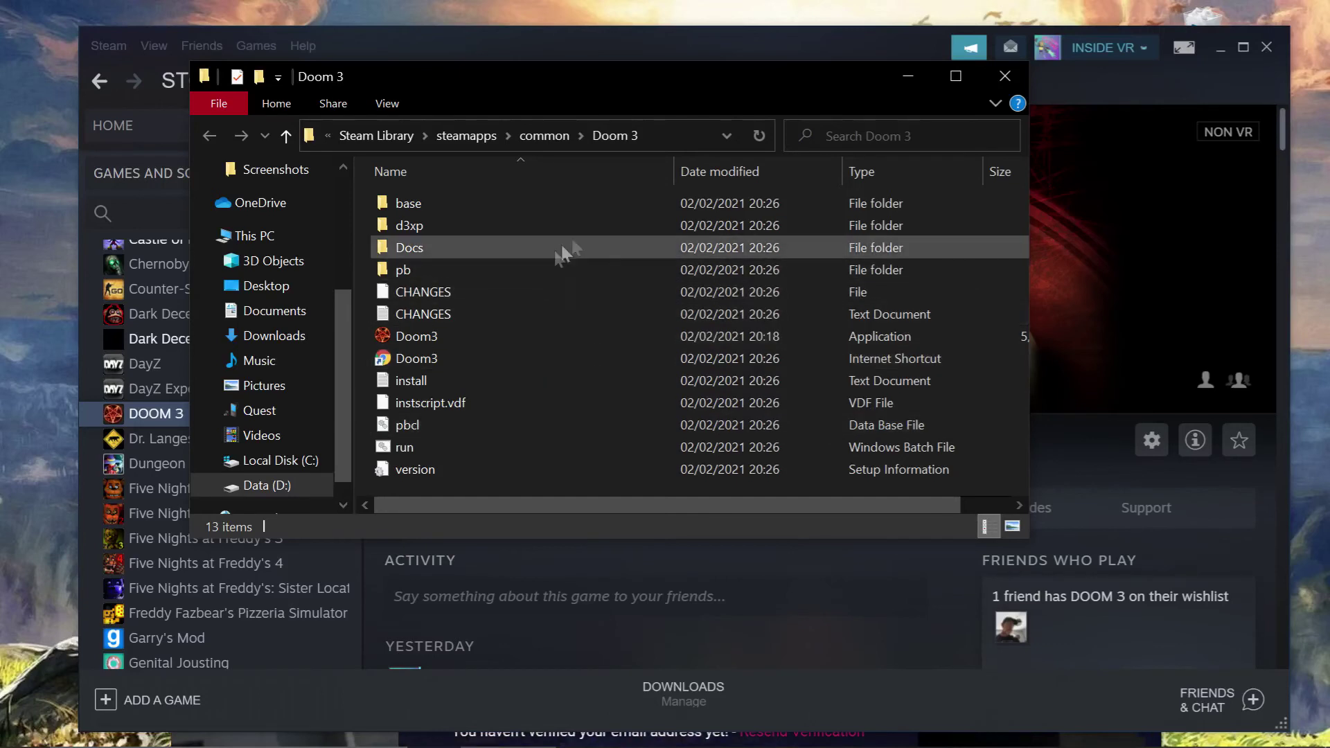
click(1005, 76)
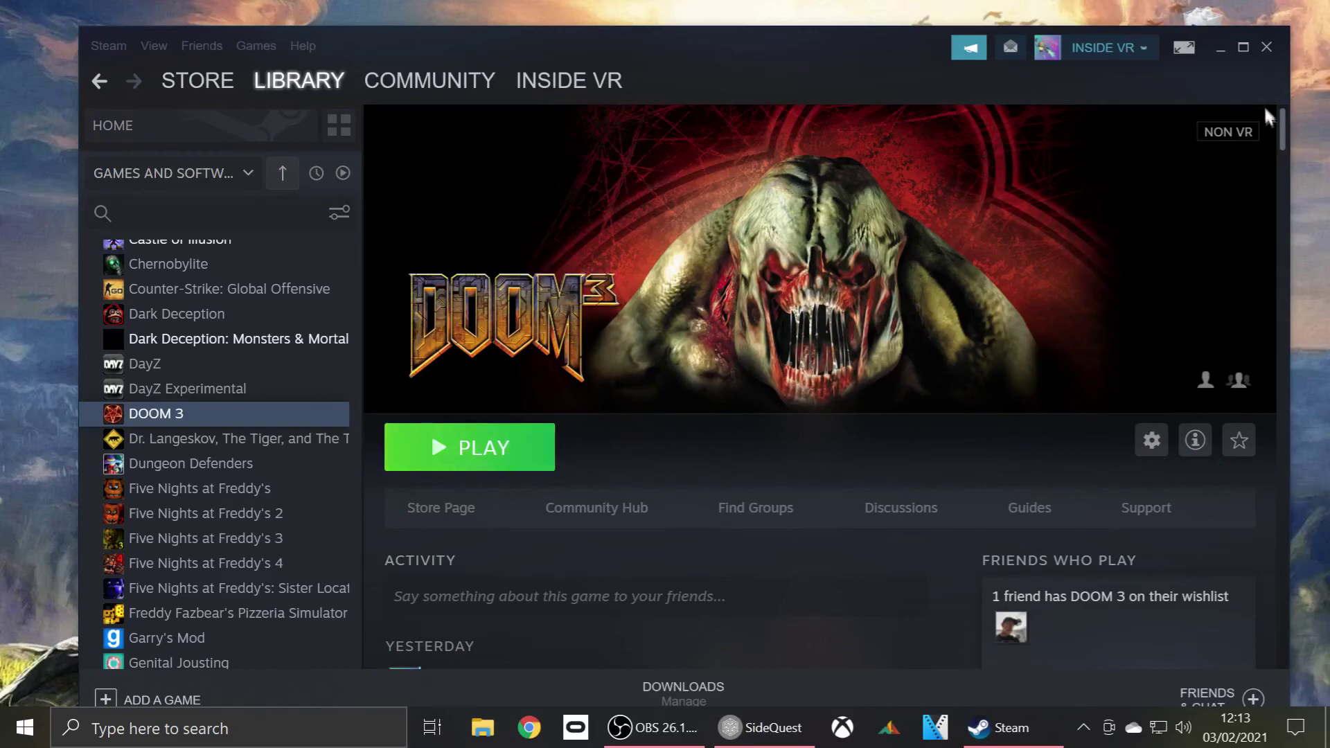
click(1268, 48)
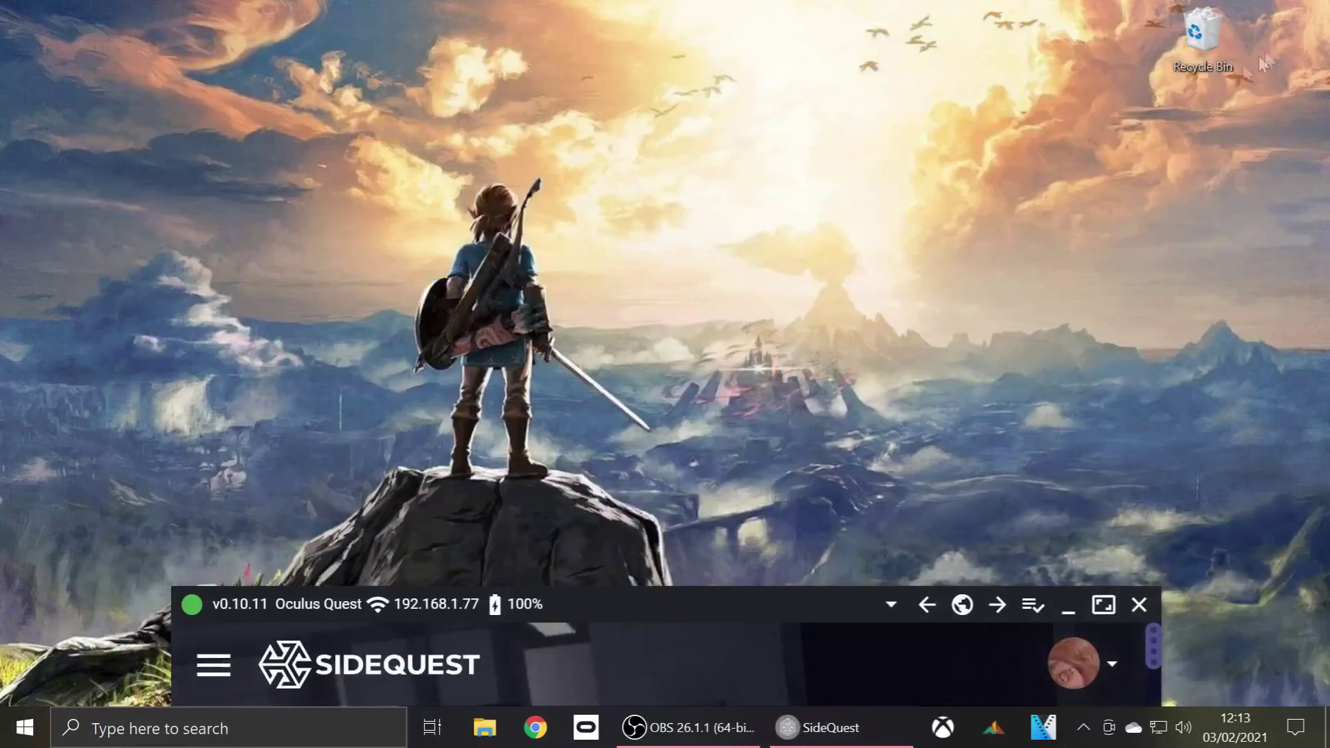
Step: Restore SideQuest to a smaller window at the top of the desktop, showing the Dr Beef spotlight
drag(766, 609, 771, 5)
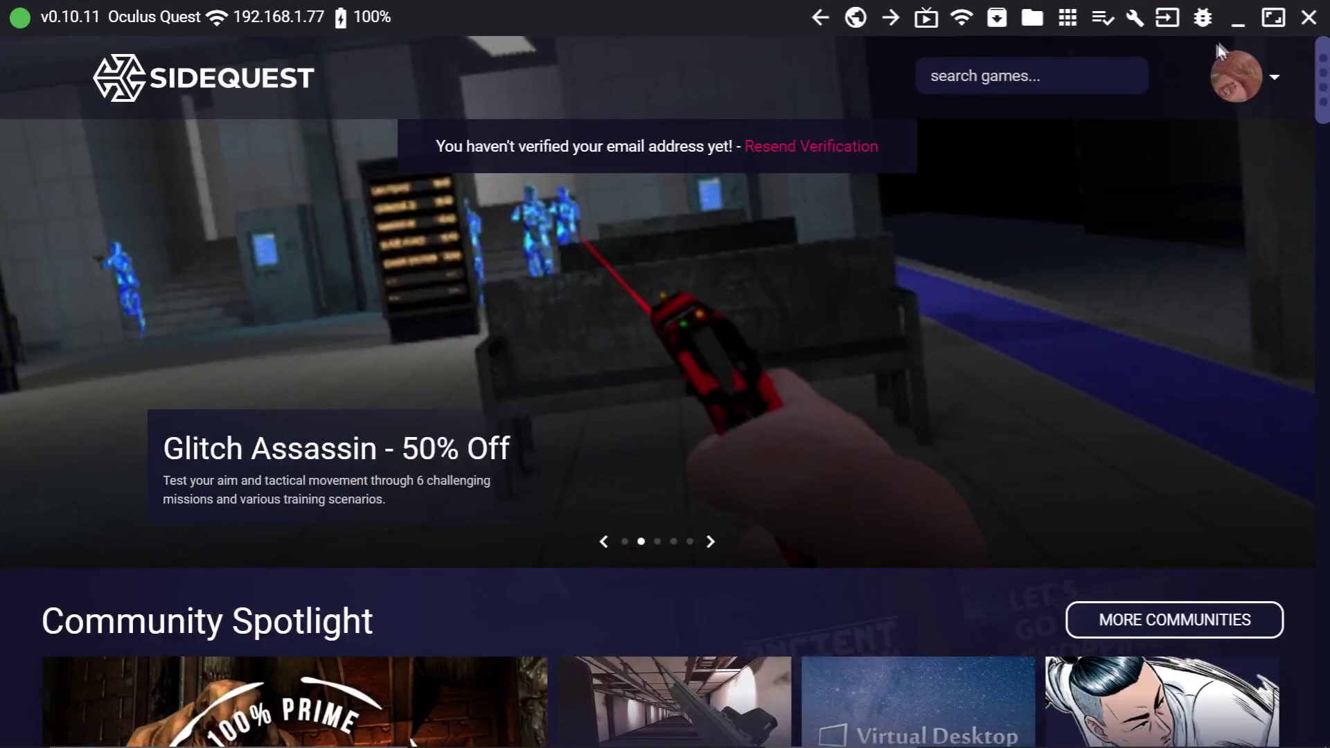
click(1274, 17)
scroll(714, 336, down, 3)
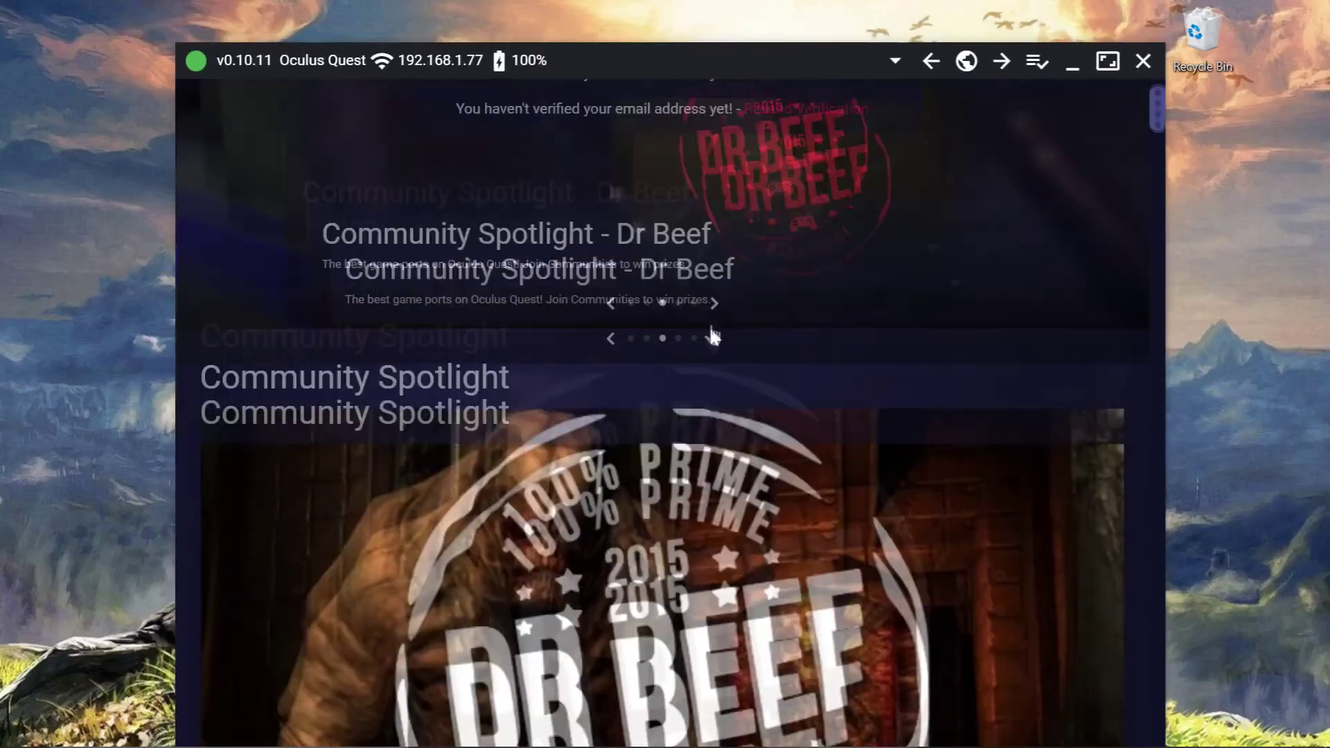
scroll(714, 336, down, 3)
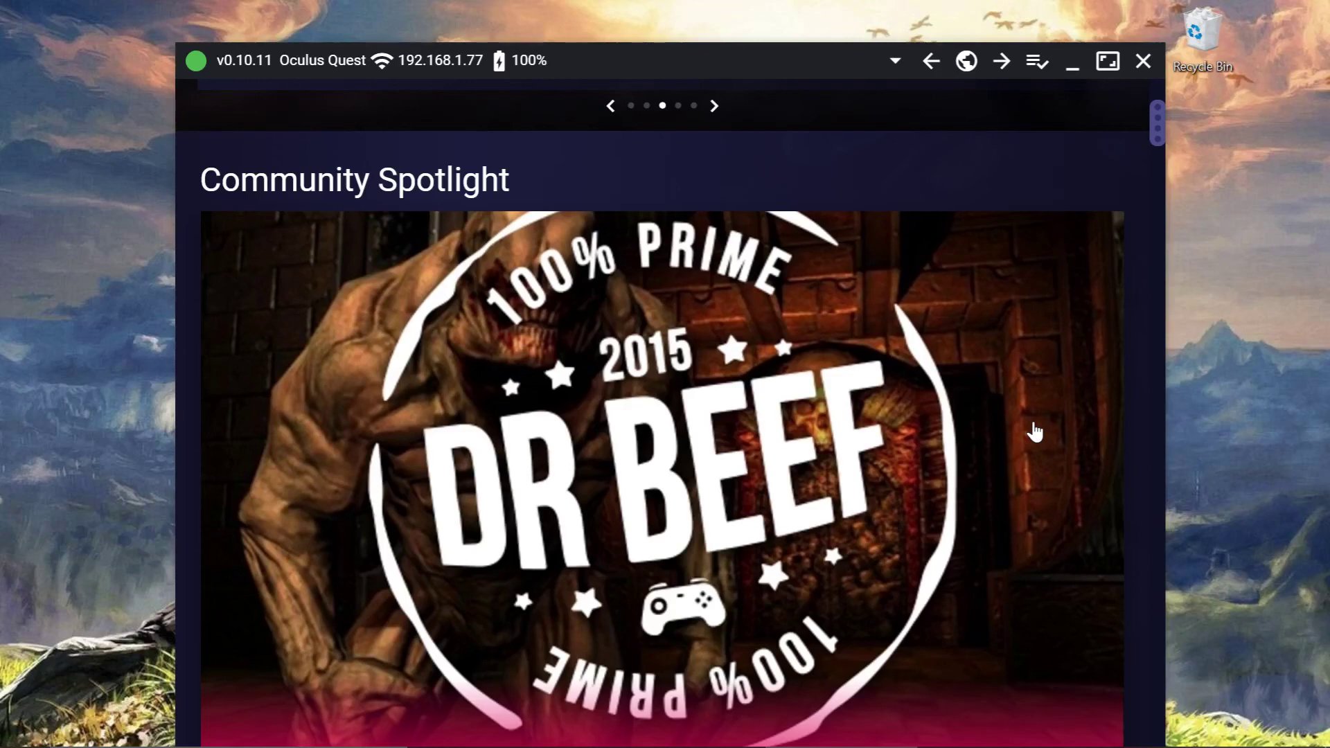
drag(694, 56, 692, 40)
drag(692, 39, 692, 33)
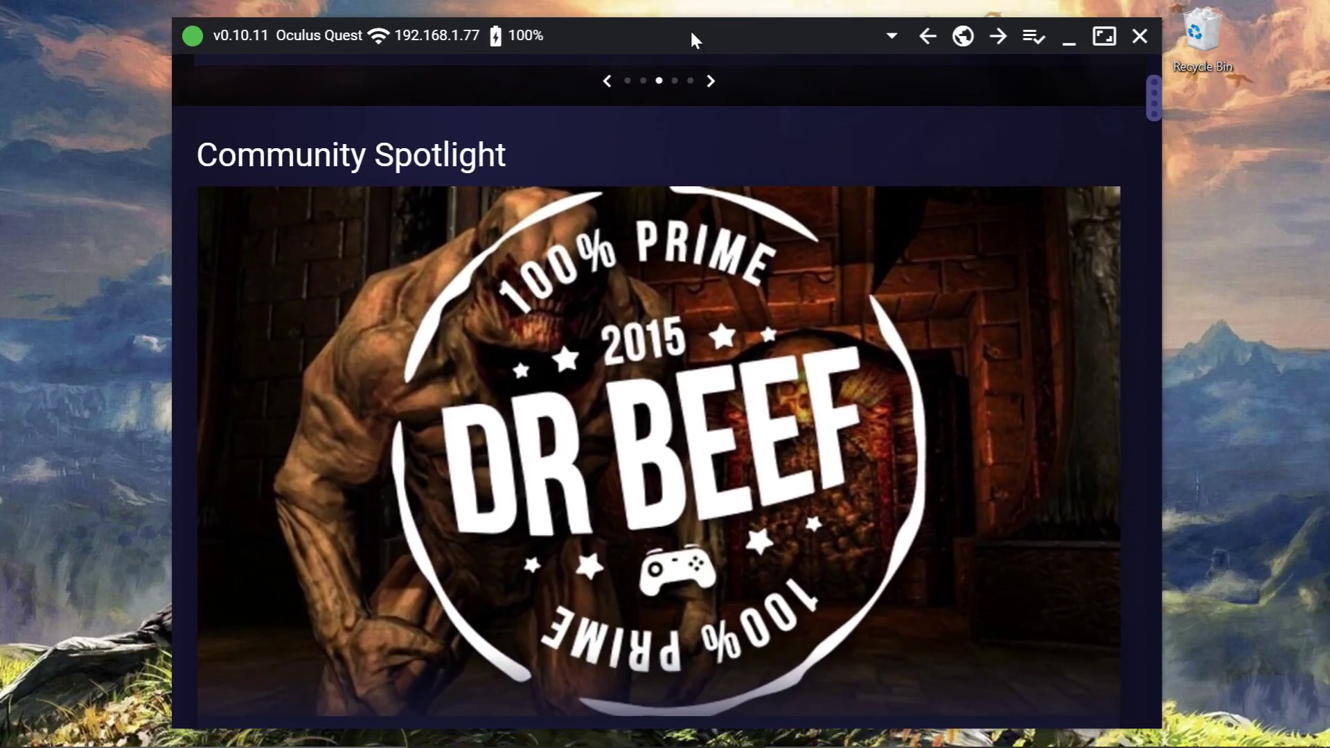